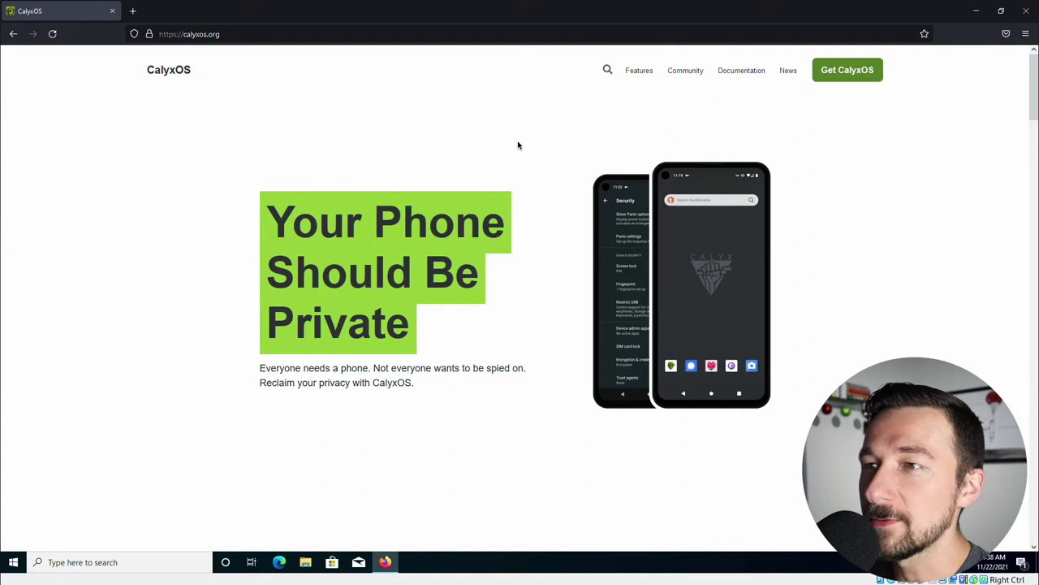
# Step: Open the Get CalyxOS page from the green button in the calyxos.org header
pyautogui.click(843, 74)
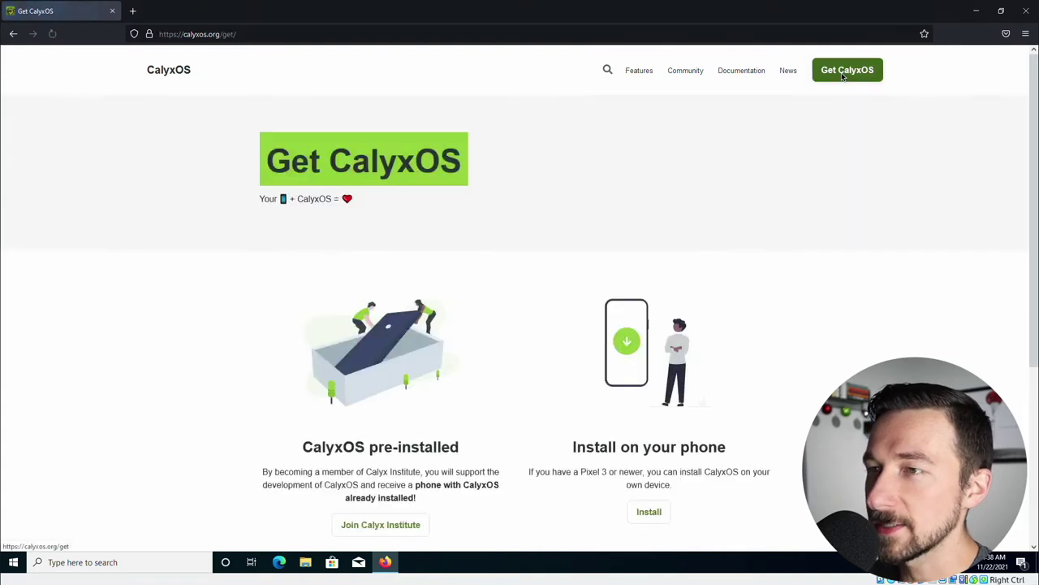
# Step: Go to the Install instructions, pick Pixel 5, and open its Install from Windows guide
pyautogui.click(647, 511)
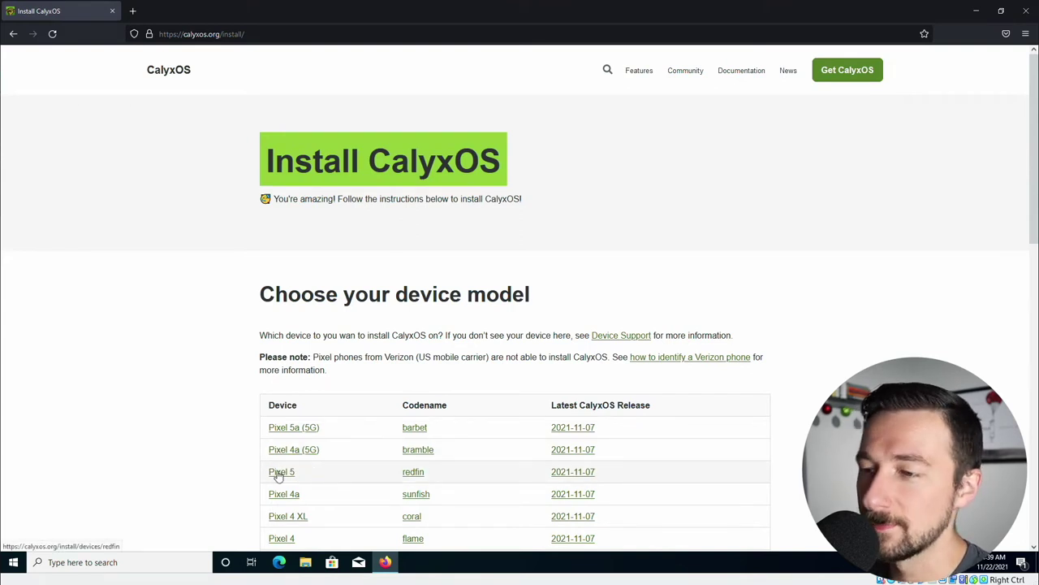
pyautogui.click(280, 476)
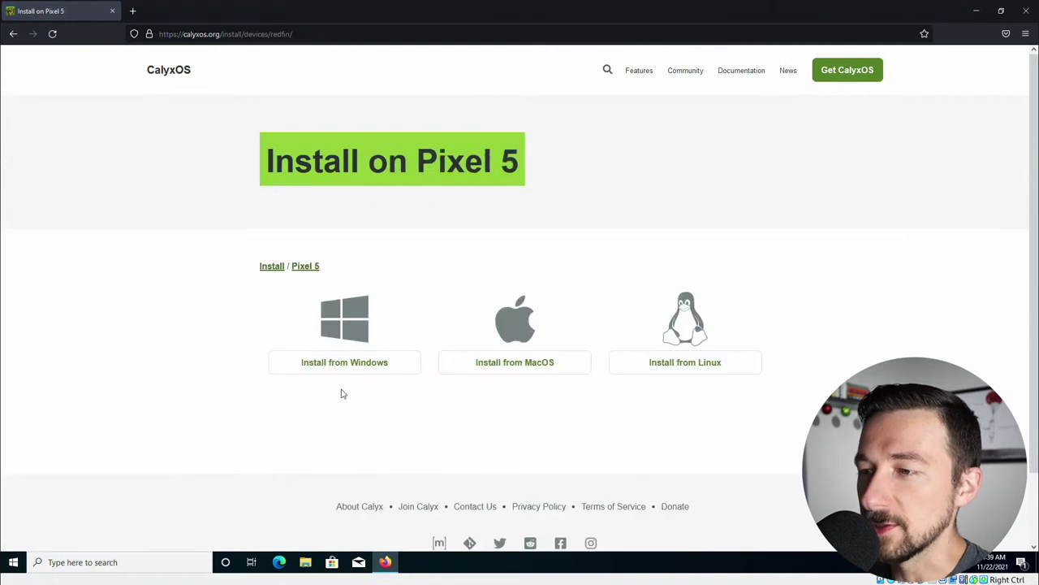
pyautogui.click(332, 367)
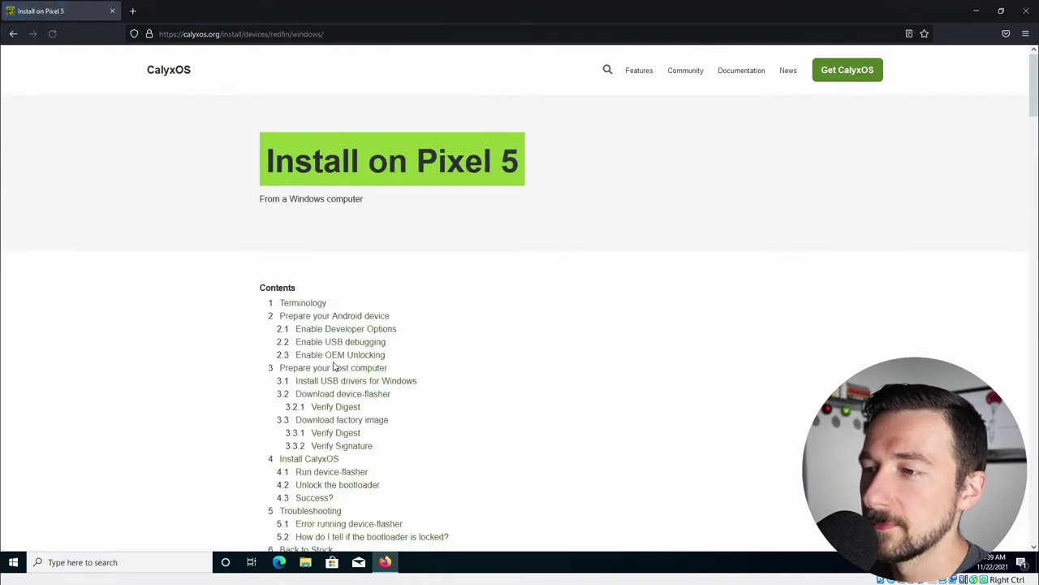
# Step: Scroll the Pixel 5 guide past Terminology and device preparation to the Windows USB driver steps
pyautogui.scroll(-5, 333, 367)
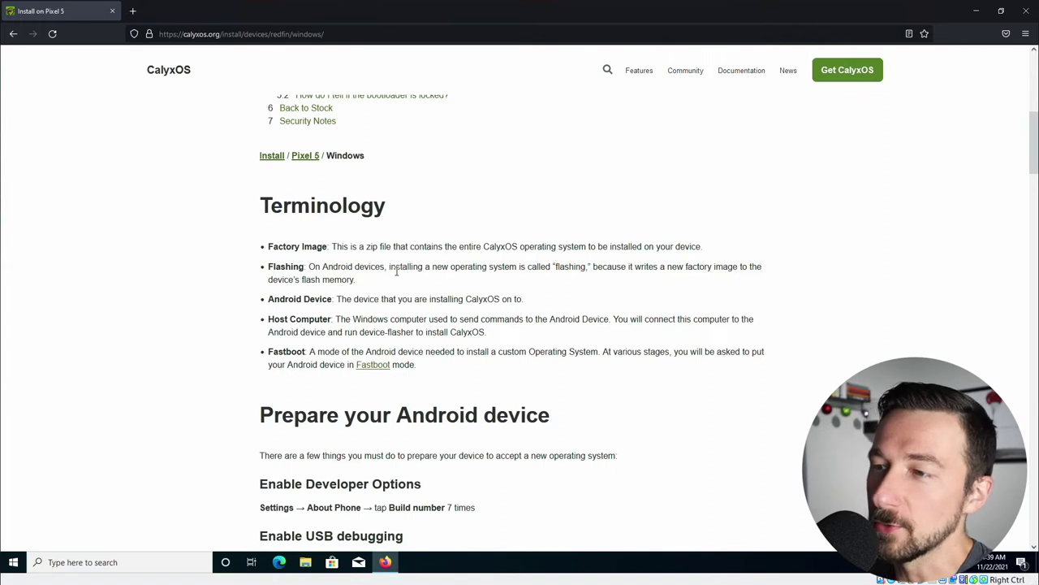
pyautogui.scroll(-3, 398, 273)
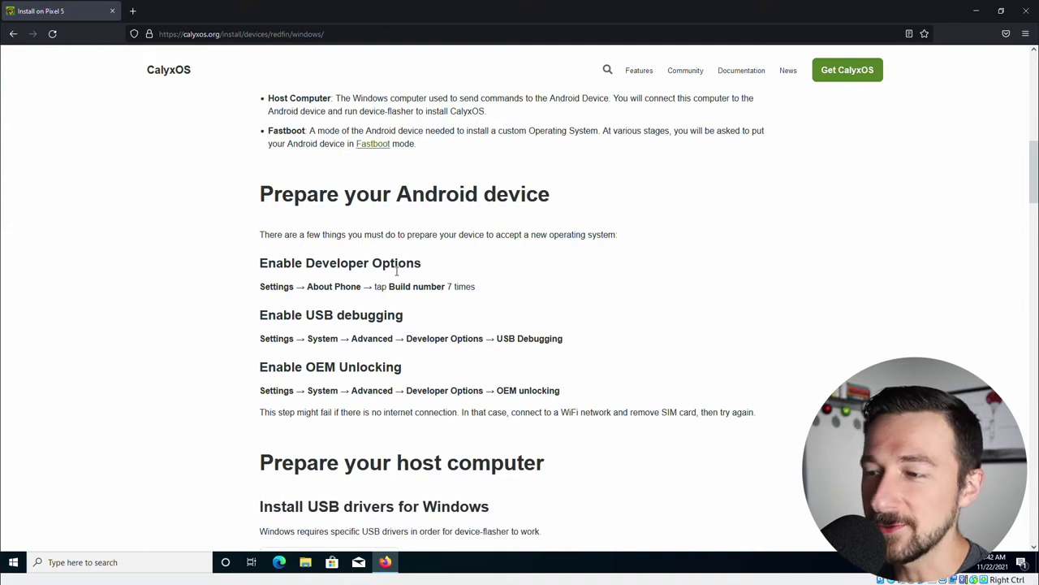
pyautogui.scroll(-3, 423, 364)
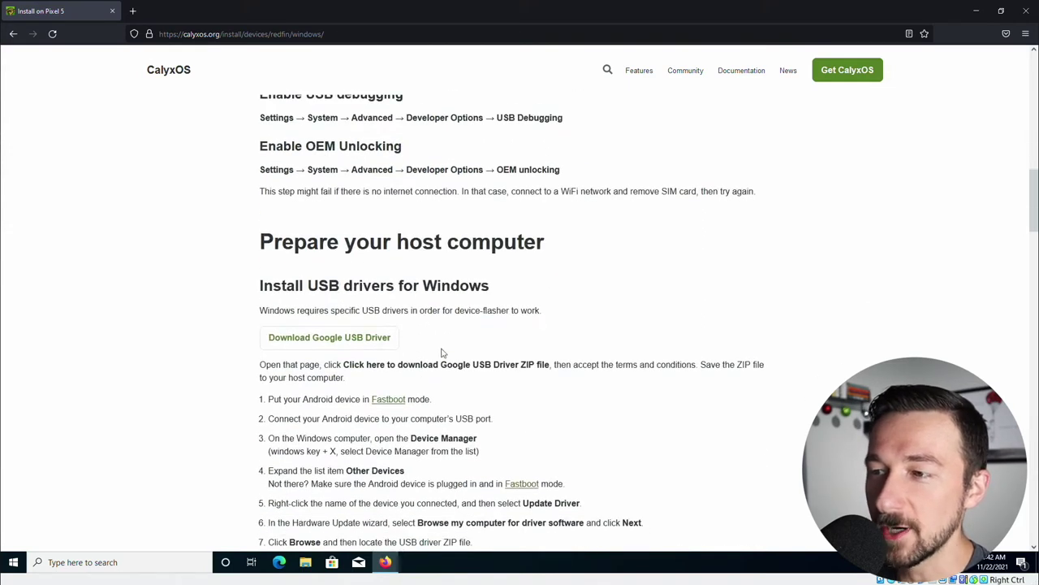
# Step: Accept Google's licence terms, save usb_driver_r13-windows.zip, and return to the CalyxOS tab
pyautogui.click(299, 339)
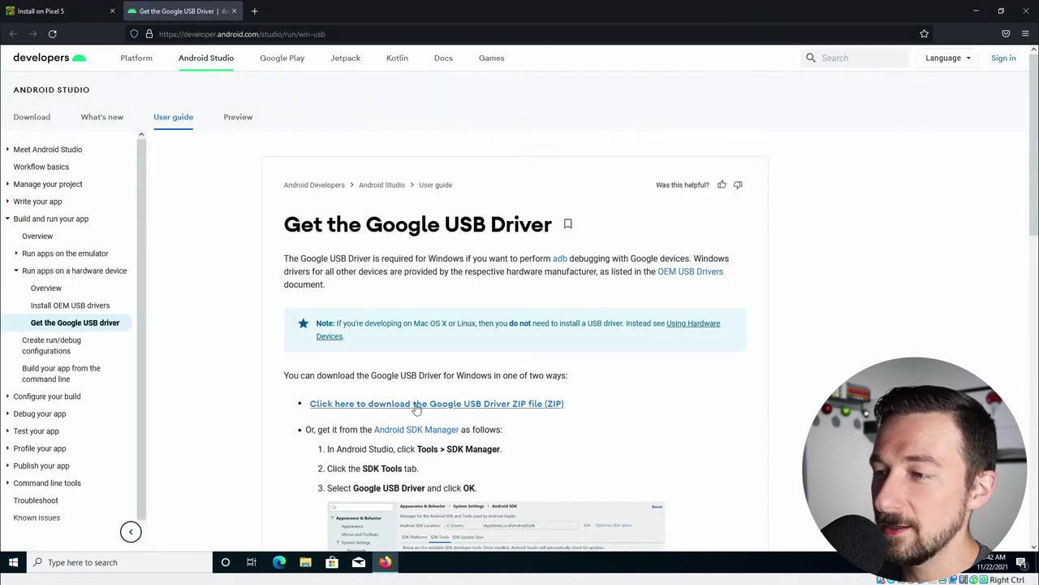
pyautogui.click(417, 404)
pyautogui.scroll(-15, 422, 356)
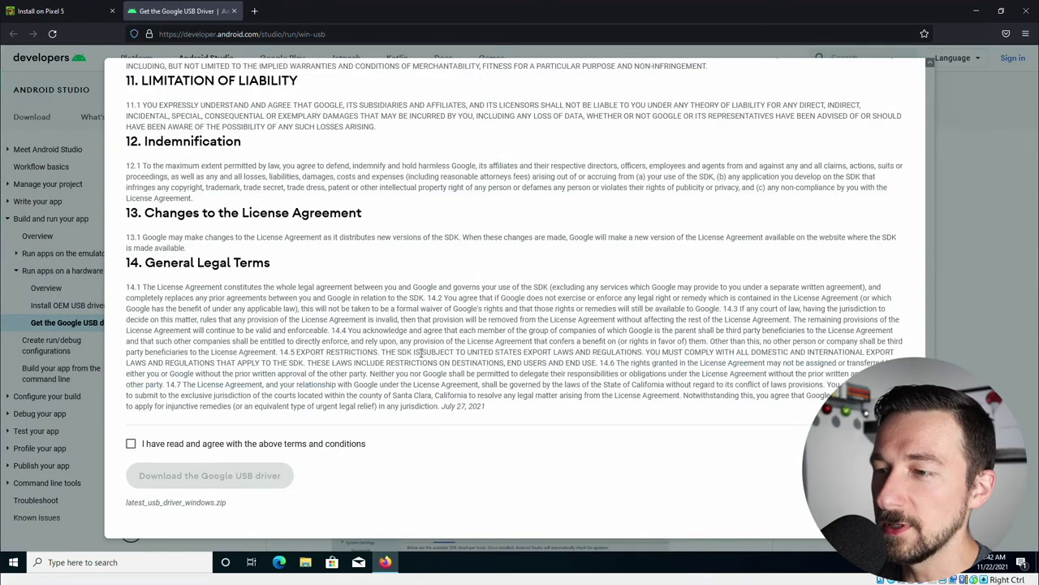
pyautogui.click(165, 446)
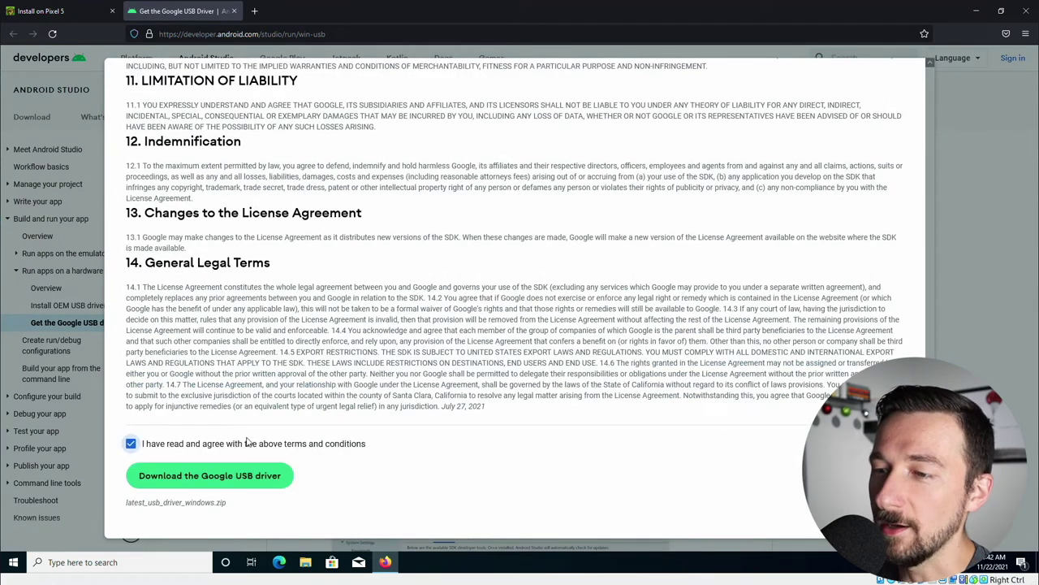
pyautogui.click(172, 481)
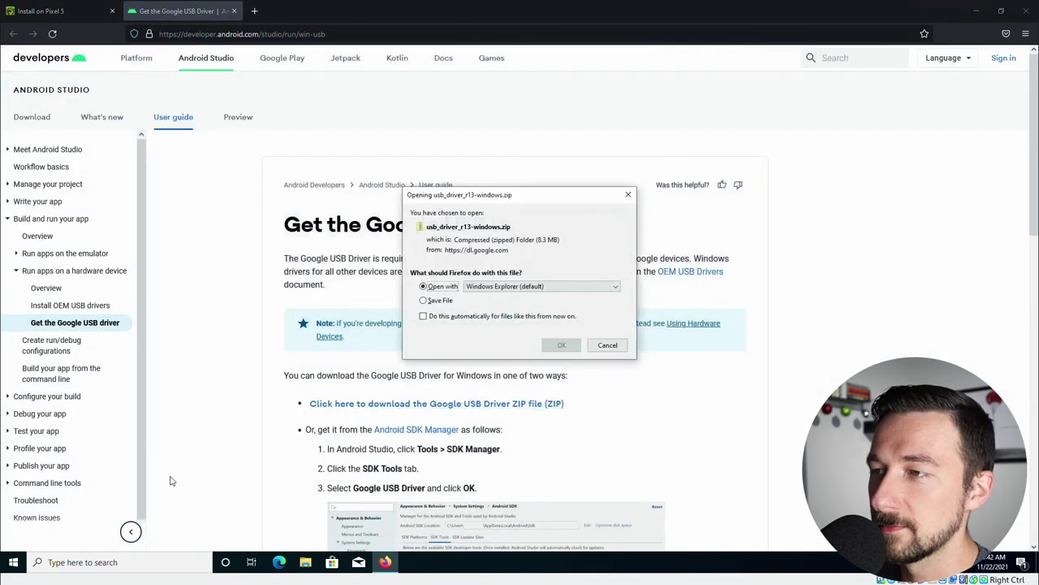
pyautogui.click(428, 302)
pyautogui.click(560, 345)
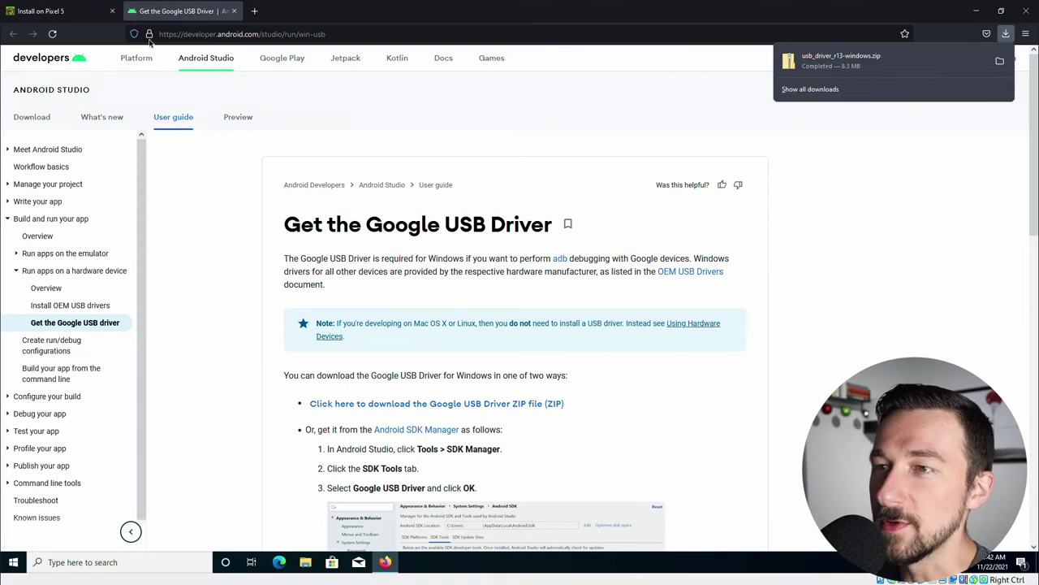
pyautogui.click(34, 11)
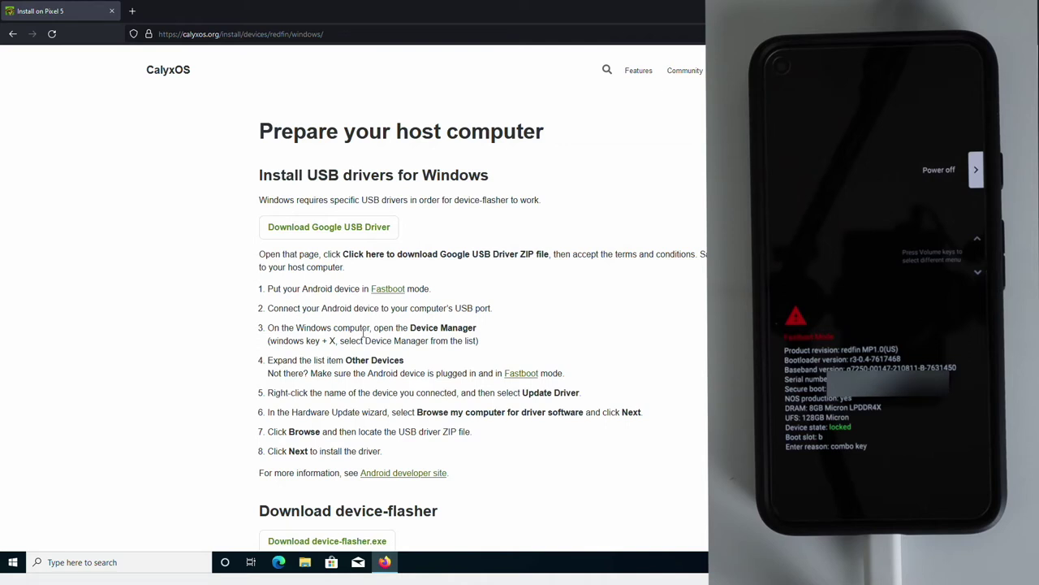
# Step: Open the Windows Start menu while the Pixel 5 waits in Fastboot Mode
pyautogui.click(13, 562)
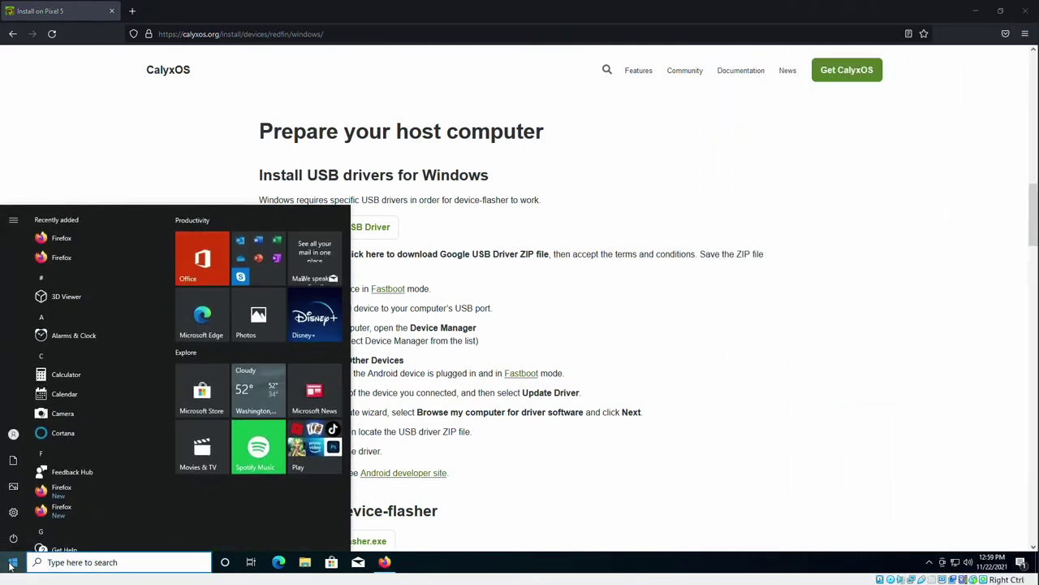
# Step: In Device Manager, update the Pixel 5 driver under Other devices by browsing the computer for drivers
pyautogui.write('device')
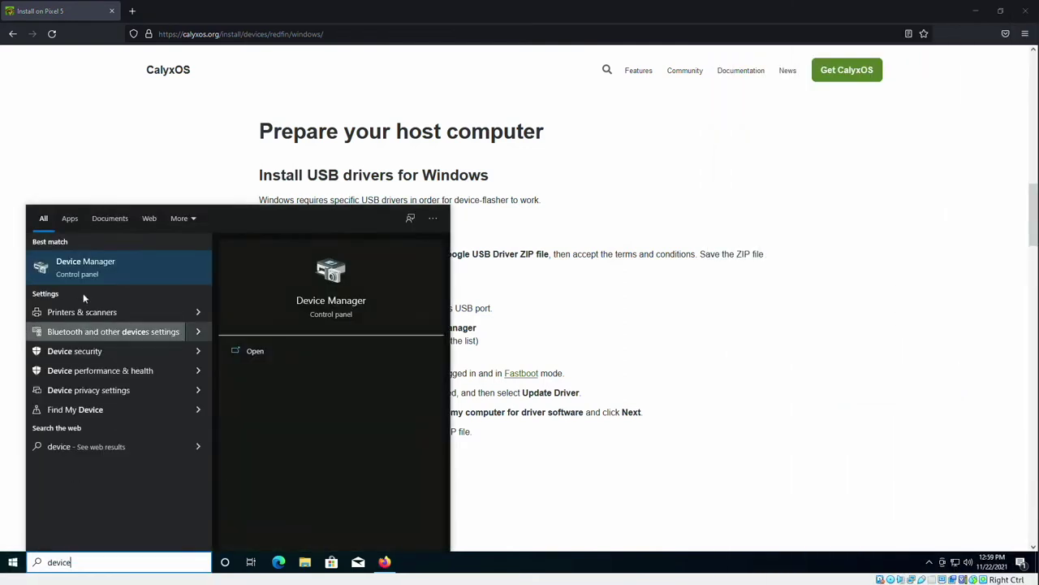
pyautogui.click(79, 274)
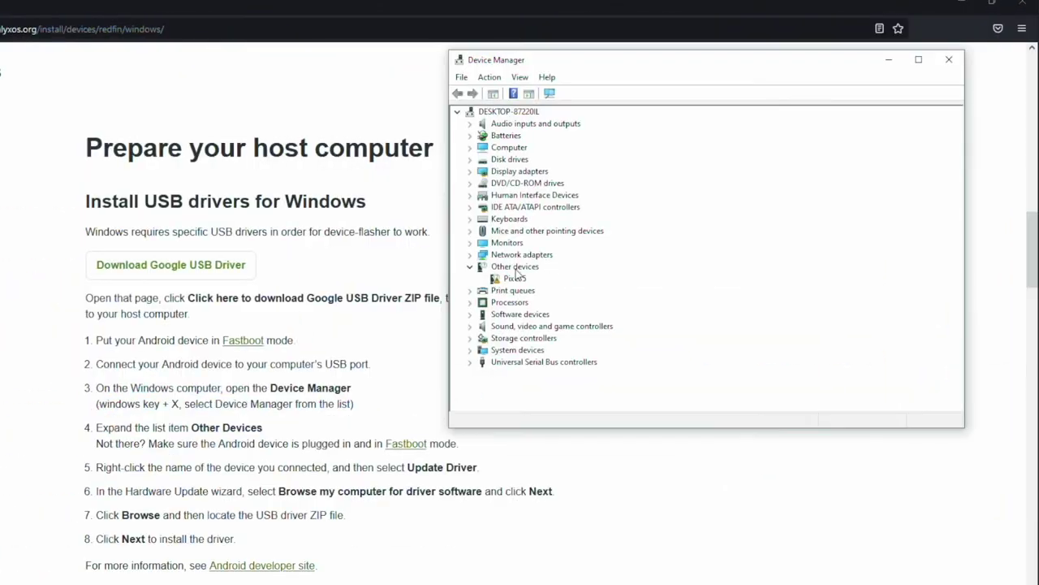
pyautogui.click(470, 269)
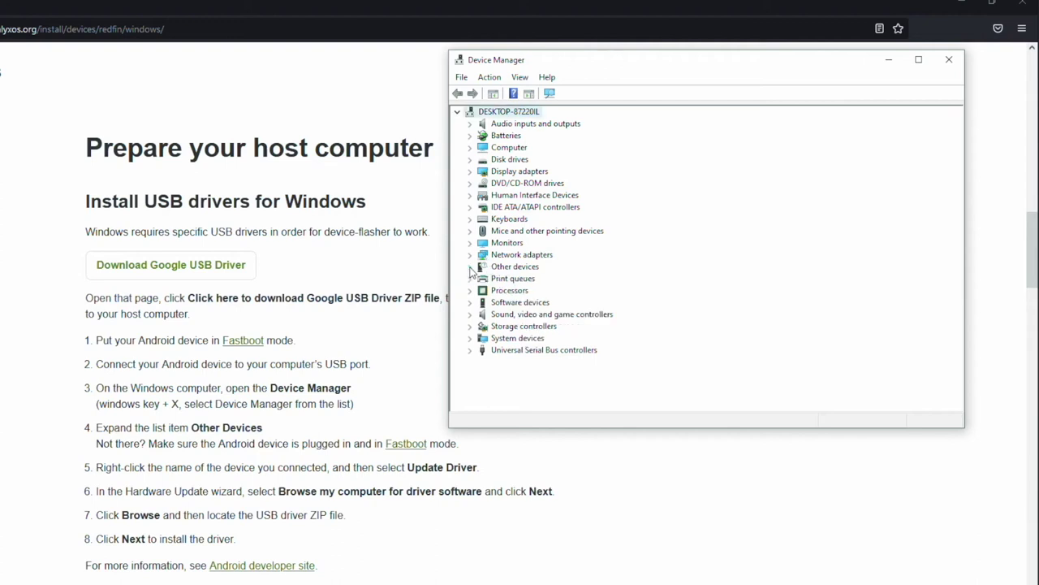
pyautogui.click(471, 269)
pyautogui.rightClick(513, 281)
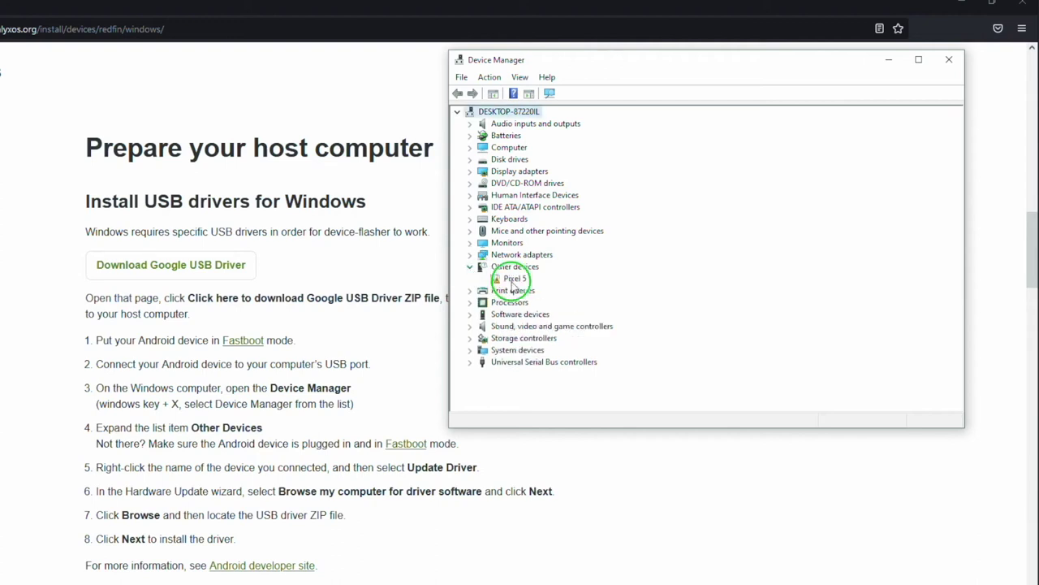
pyautogui.click(544, 290)
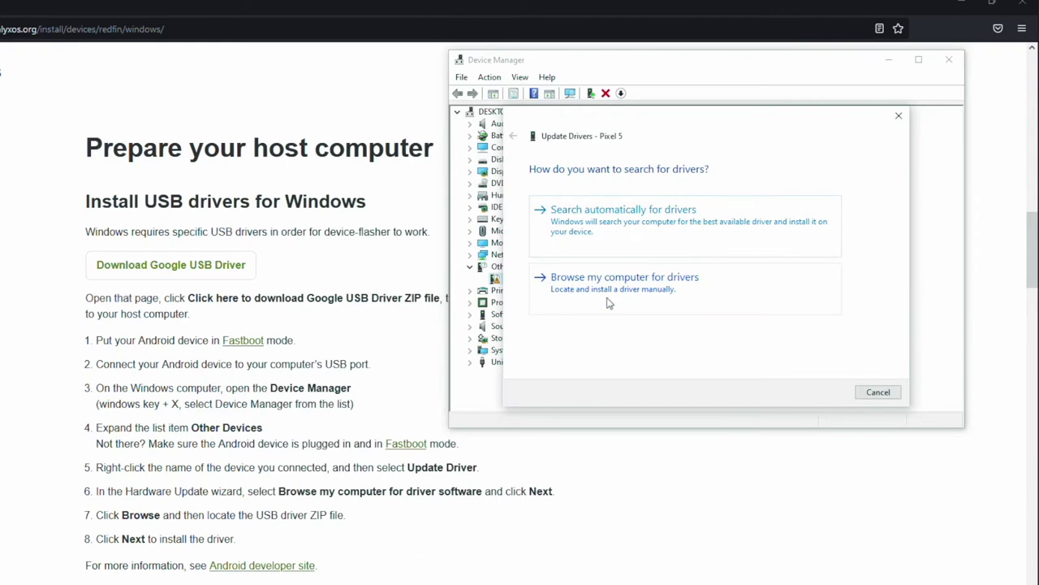
pyautogui.click(608, 302)
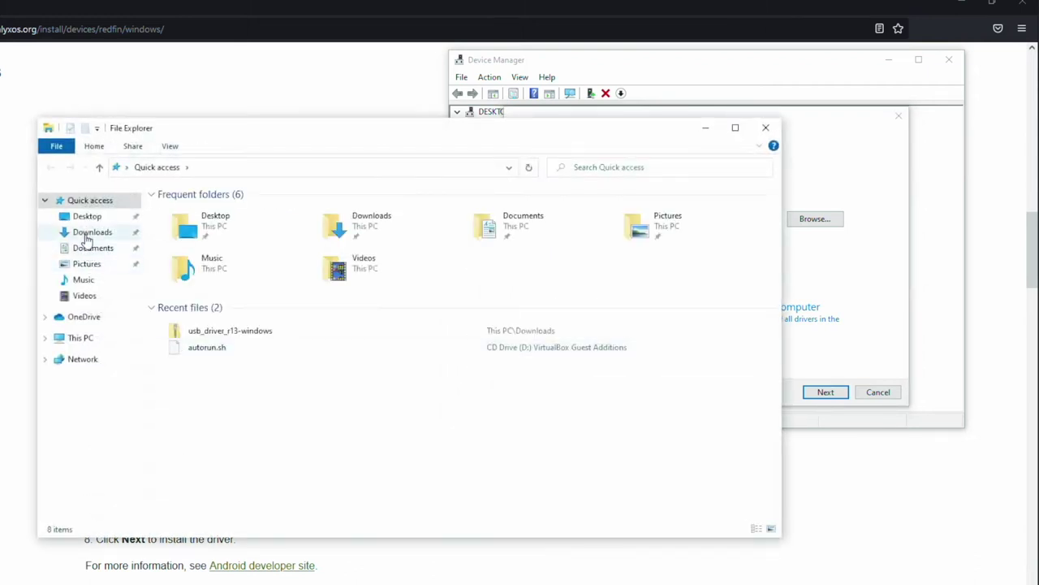
# Step: Extract usb_driver_r13-windows.zip into its own folder in Downloads, then close File Explorer
pyautogui.click(87, 235)
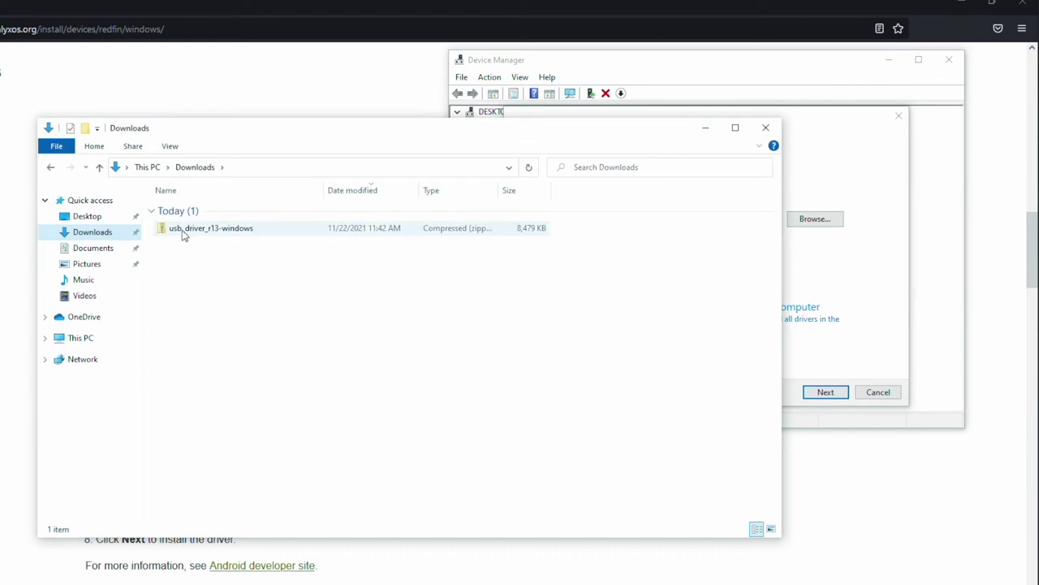
pyautogui.rightClick(183, 233)
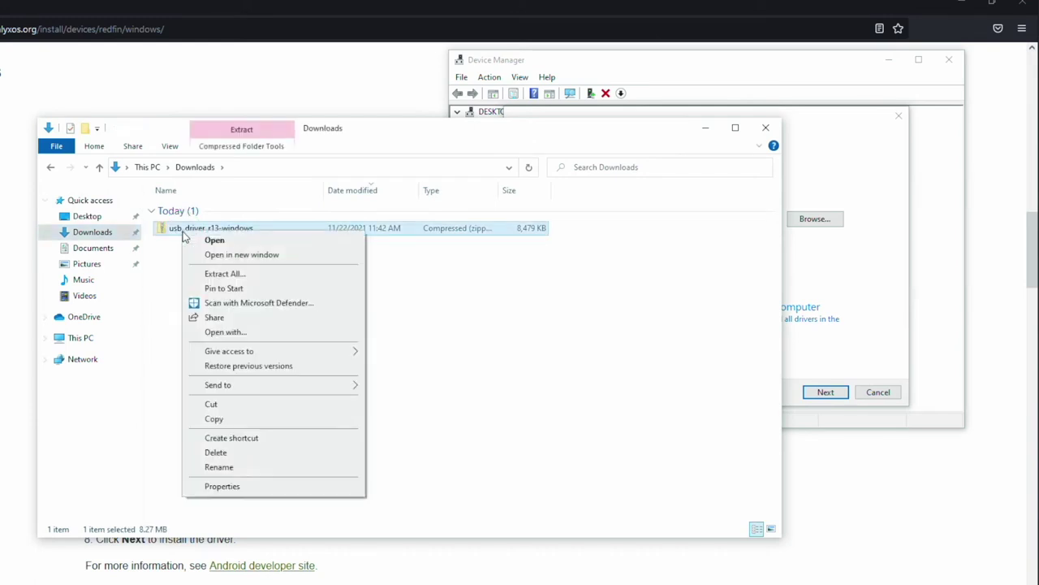
pyautogui.click(222, 274)
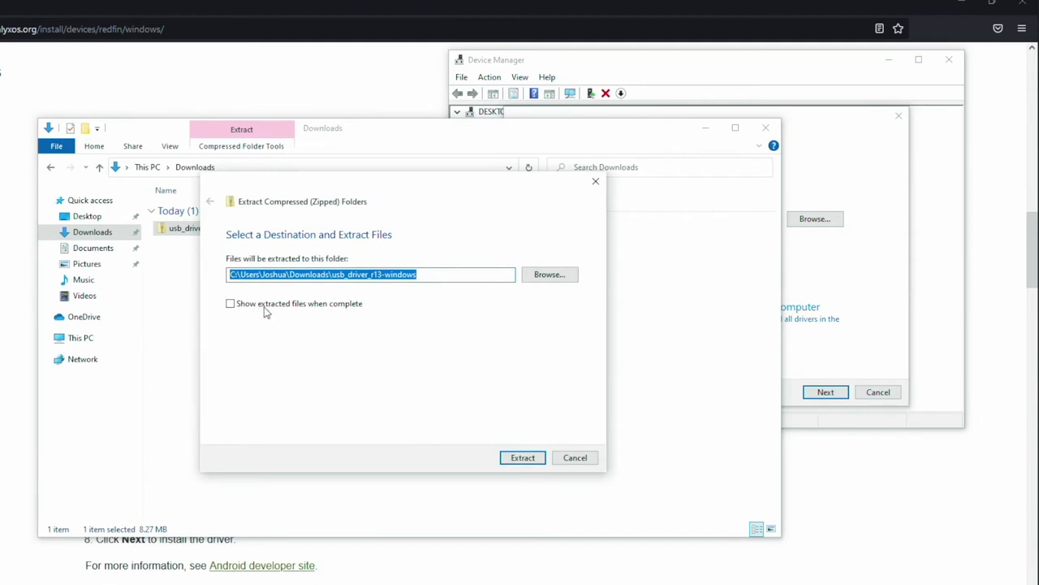
pyautogui.click(521, 460)
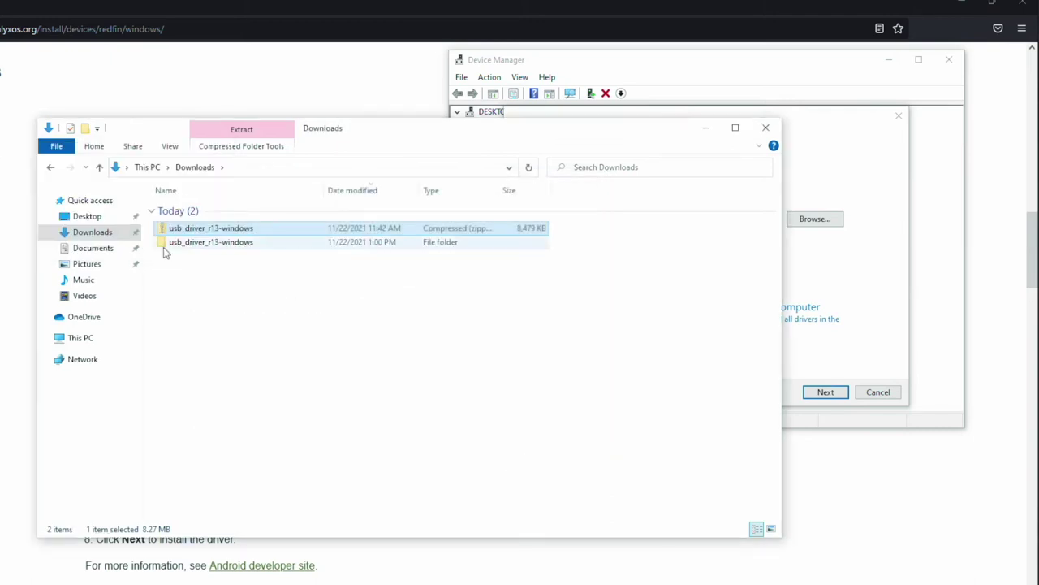
pyautogui.click(766, 130)
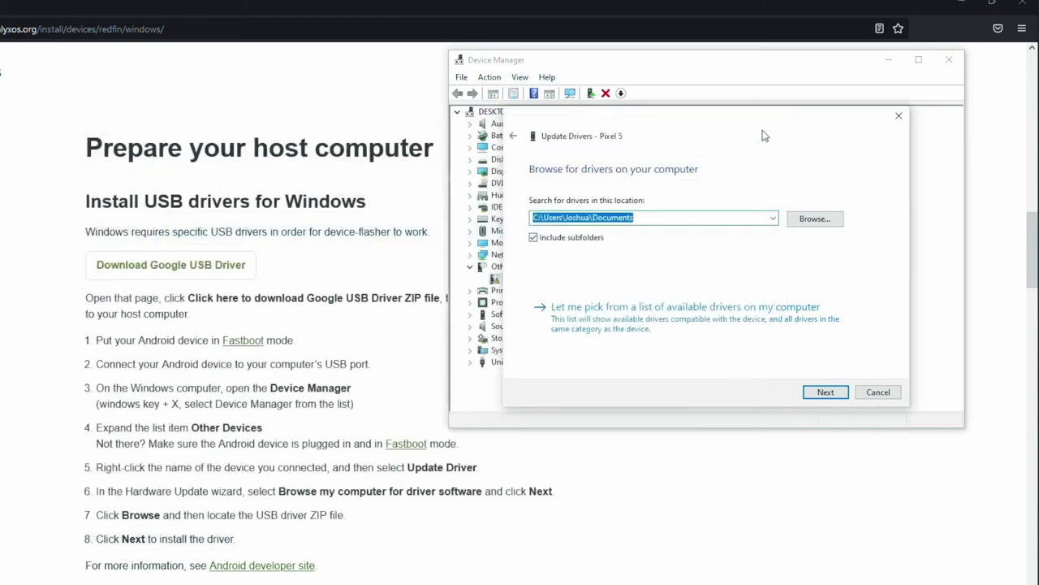
# Step: Install the Google driver from Downloads\usb_driver_r13-windows, approving it in Windows Security
pyautogui.click(815, 218)
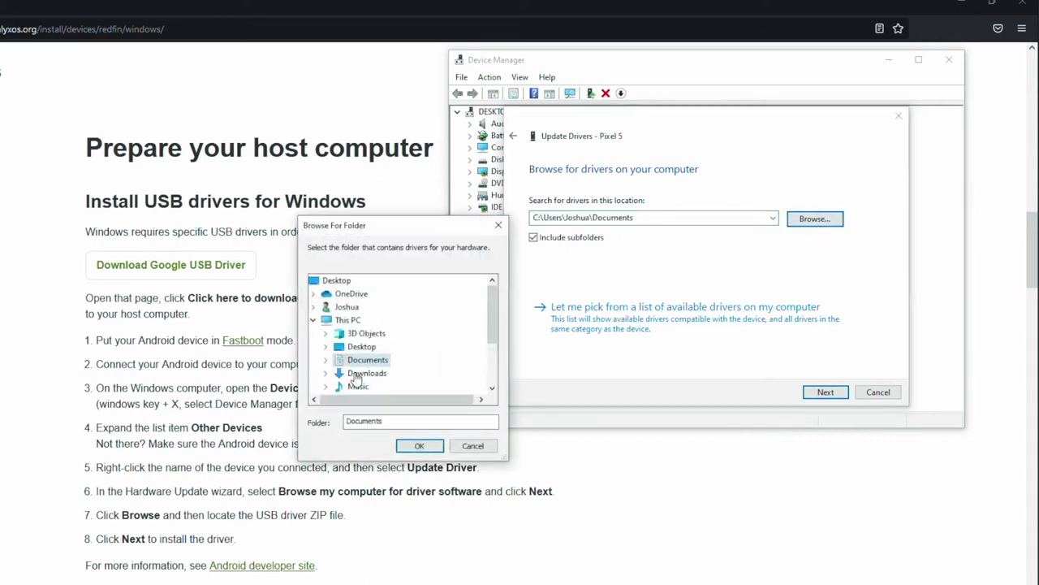
pyautogui.click(326, 375)
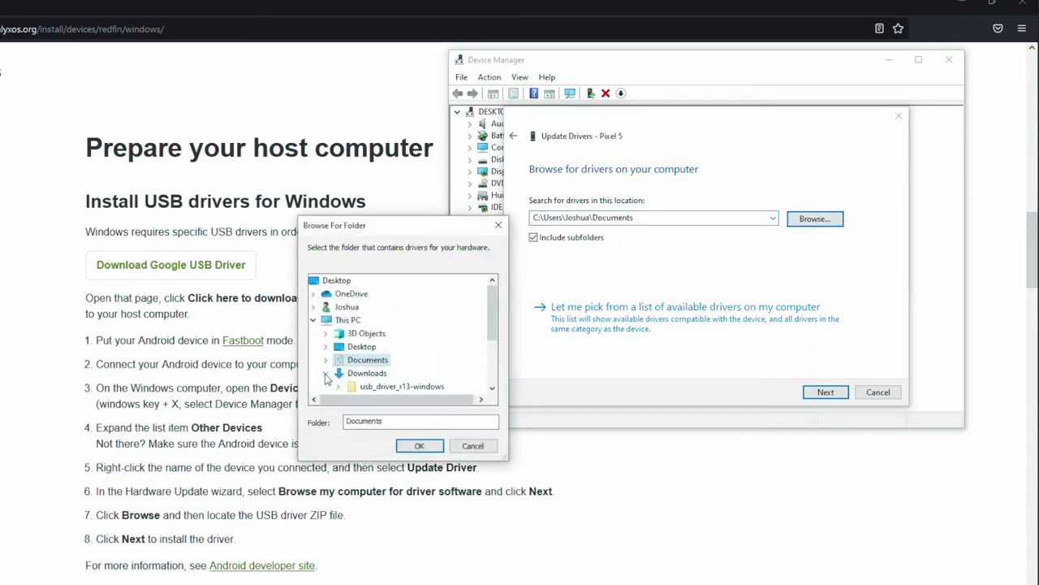
pyautogui.click(367, 387)
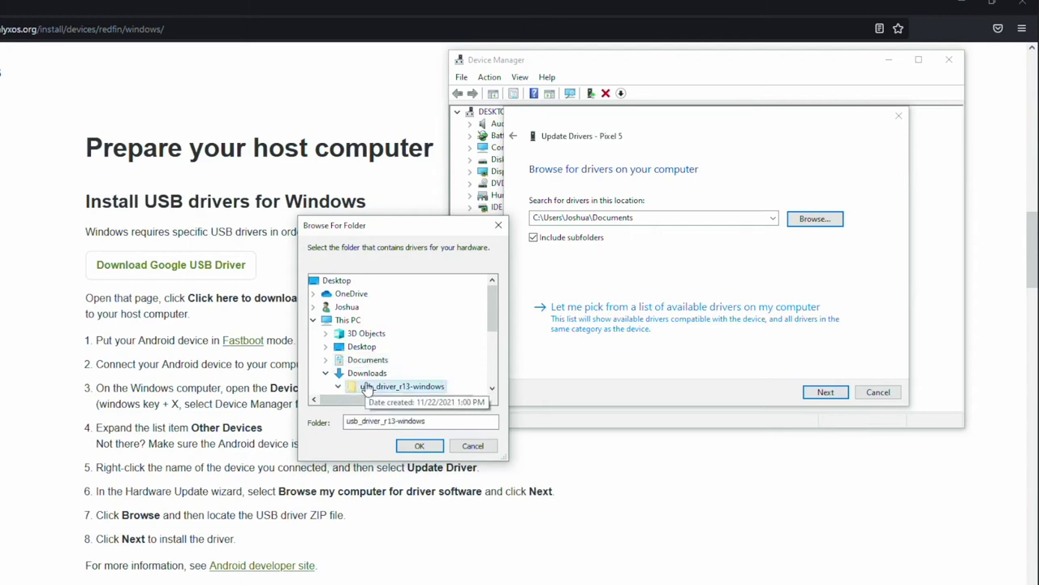
pyautogui.click(420, 447)
pyautogui.click(823, 393)
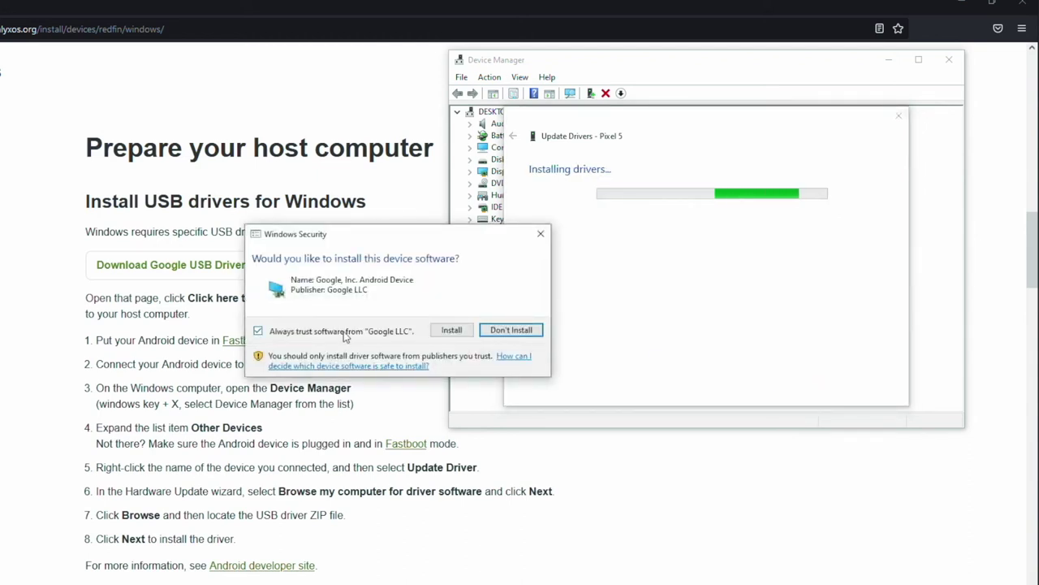
pyautogui.click(258, 330)
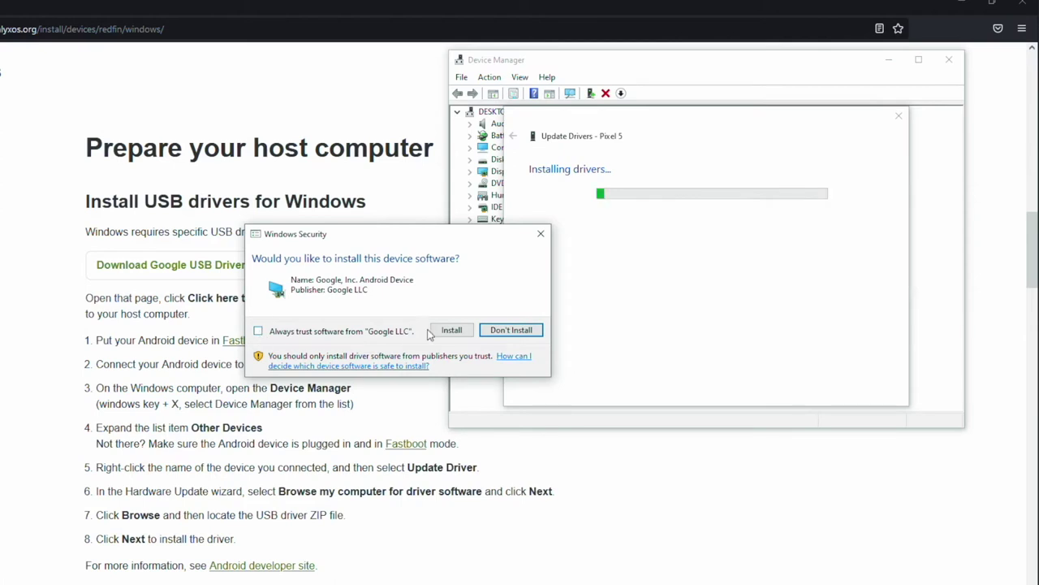
pyautogui.click(451, 330)
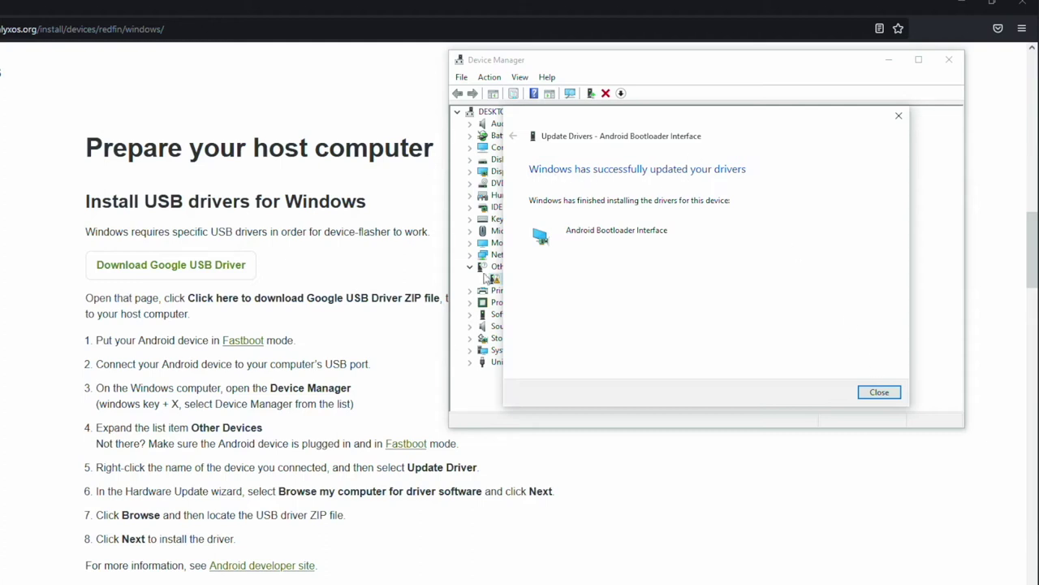
pyautogui.click(877, 391)
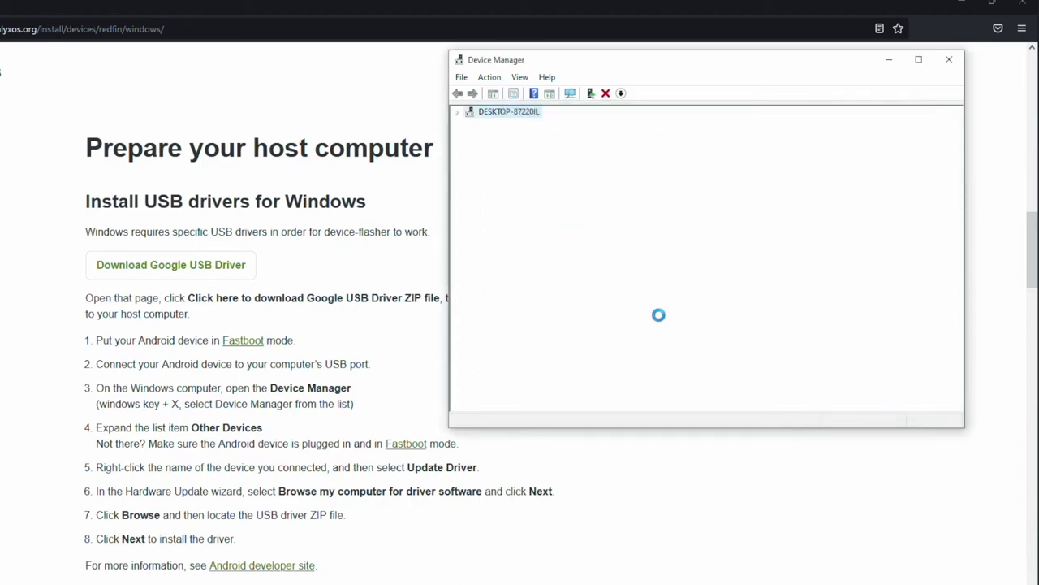
# Step: Close Device Manager and save device-flasher.exe from the guide's Download device-flasher section
pyautogui.click(949, 63)
pyautogui.scroll(-3, 604, 336)
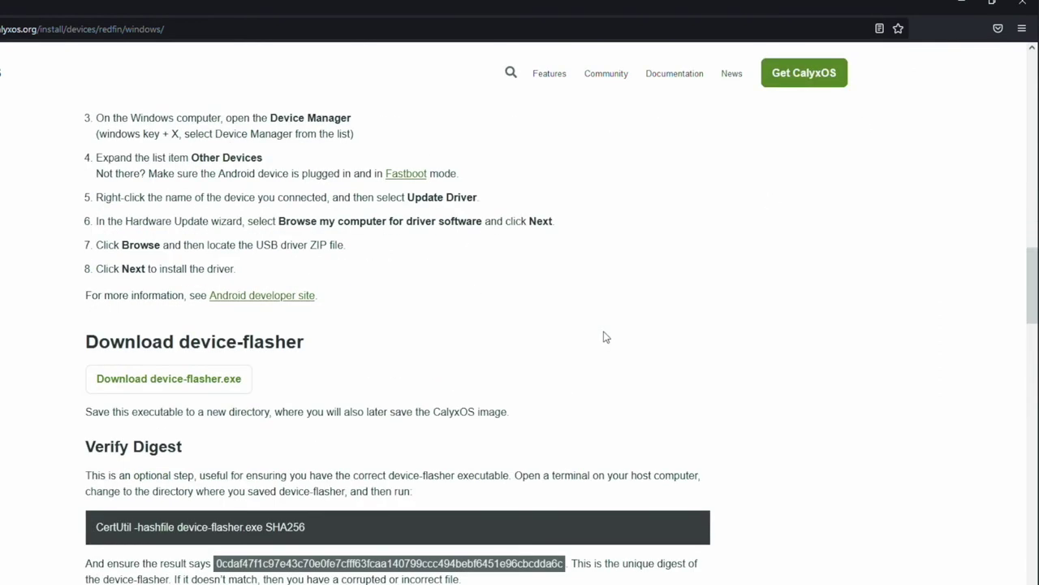
pyautogui.scroll(-2, 604, 336)
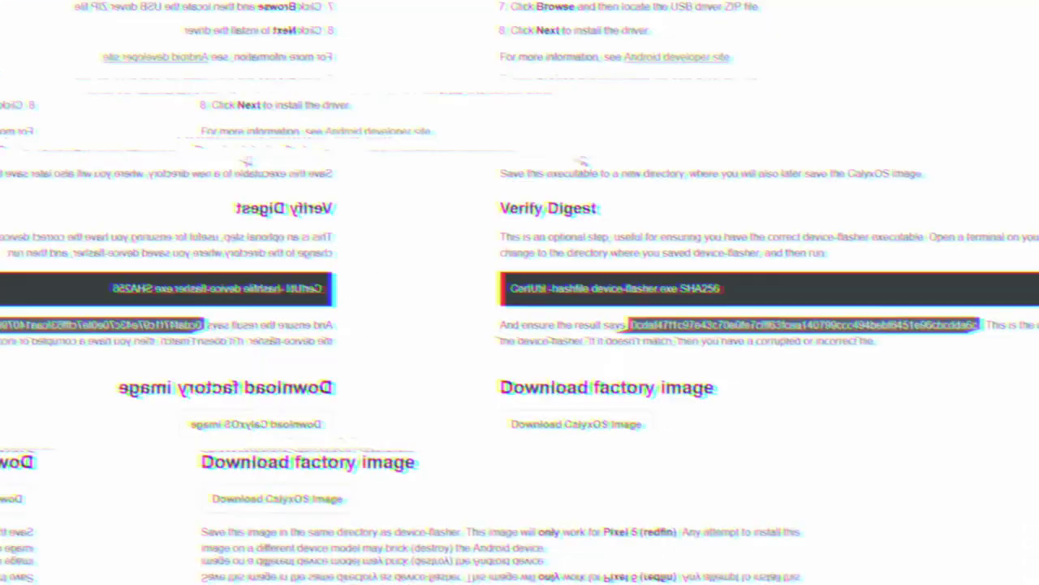
pyautogui.click(124, 241)
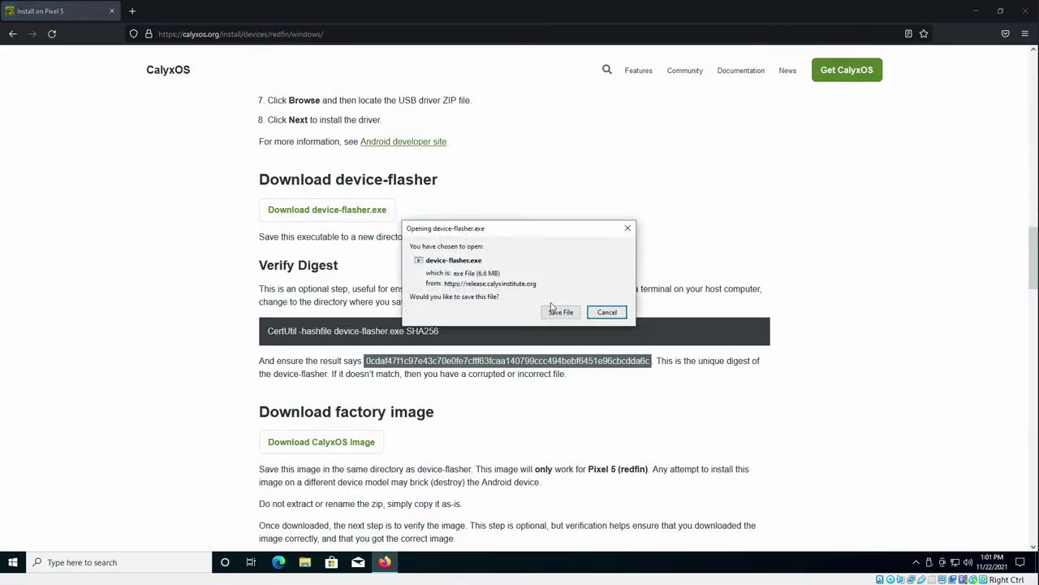
pyautogui.click(561, 311)
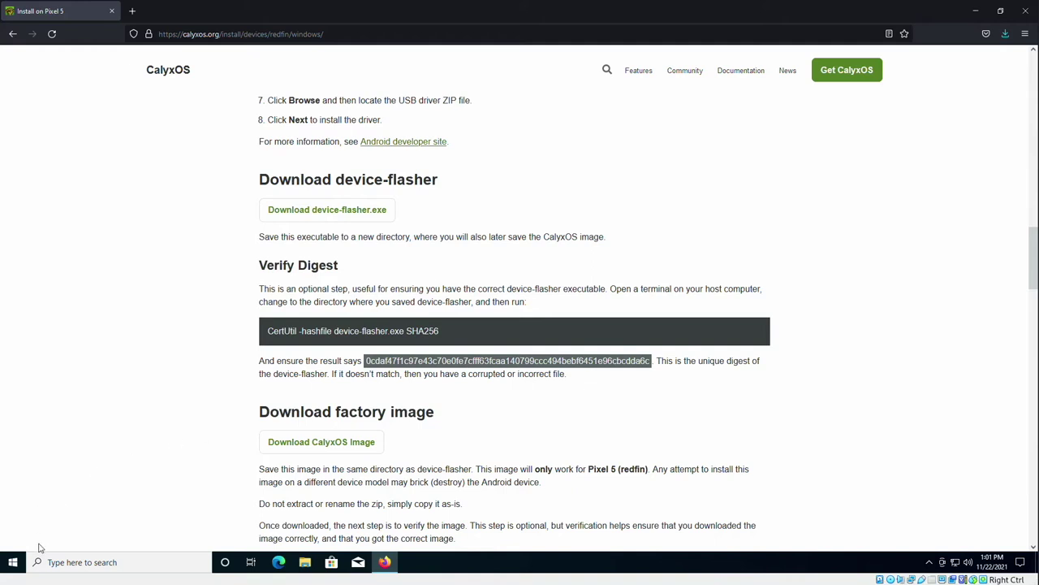
# Step: Open Command Prompt, change into the Downloads folder, and list its files
pyautogui.click(13, 564)
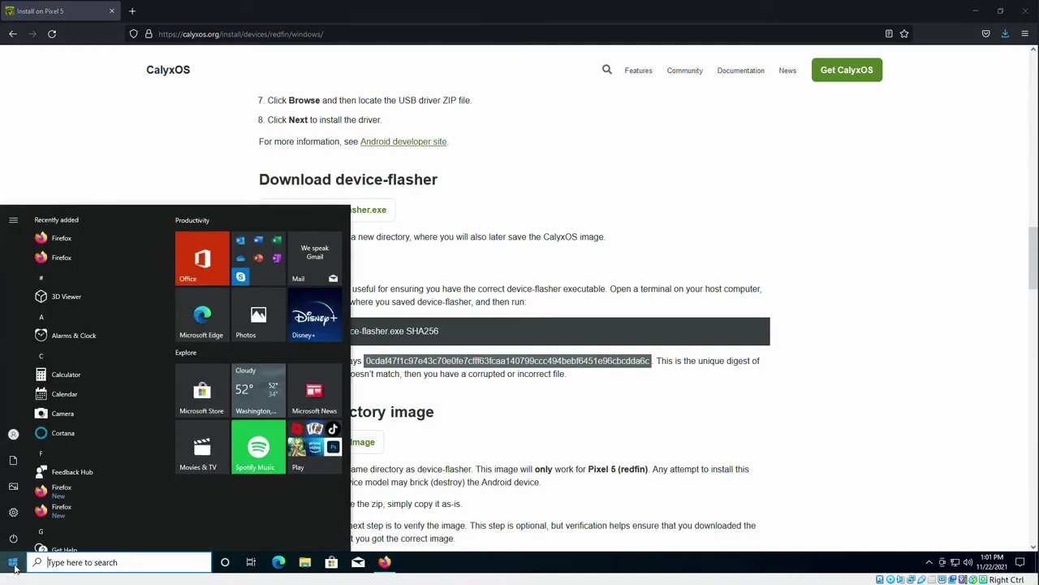
pyautogui.write('cmd')
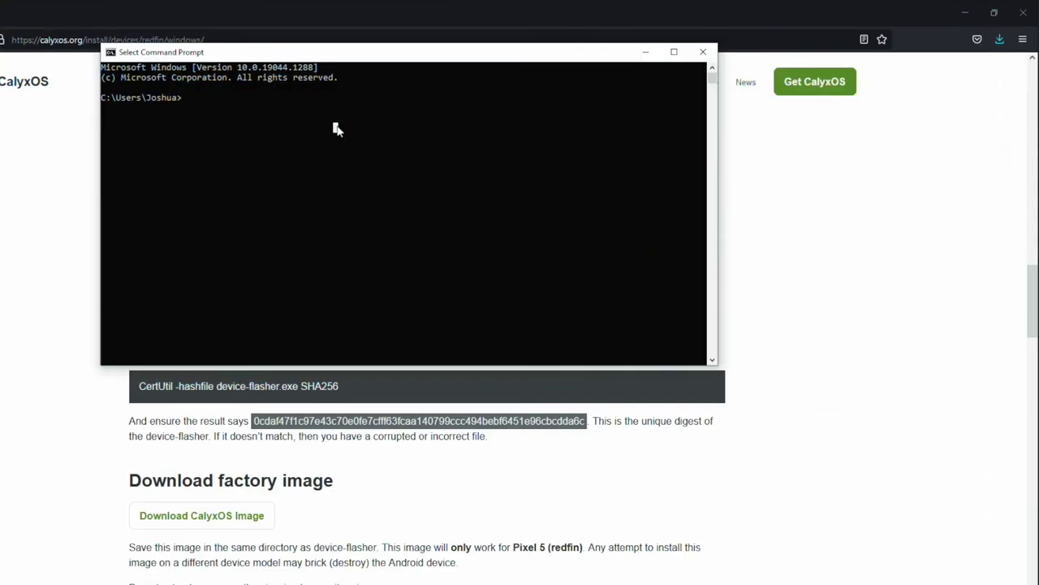
pyautogui.write('cd Downloads')
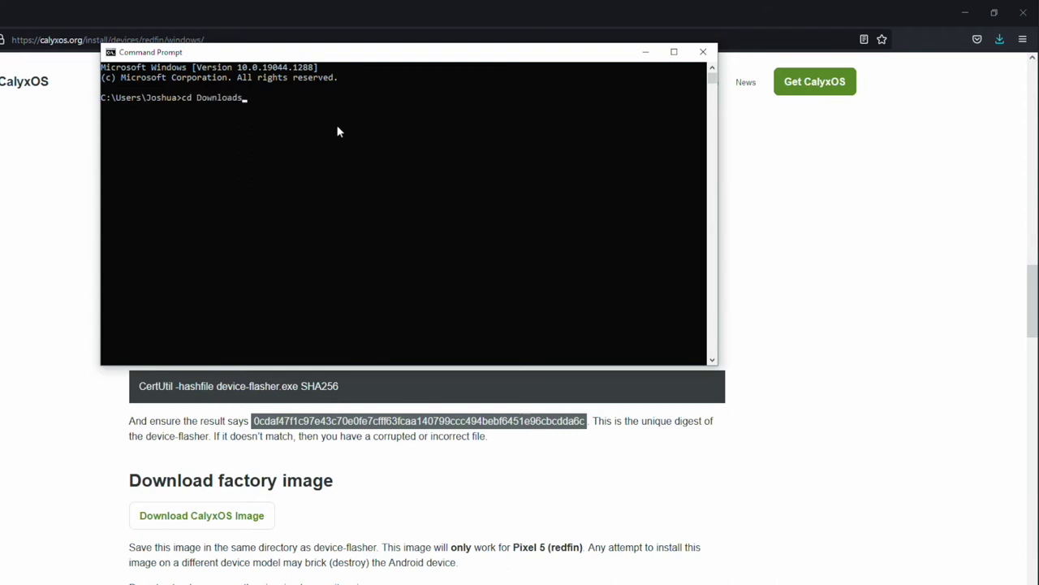
pyautogui.press('Return')
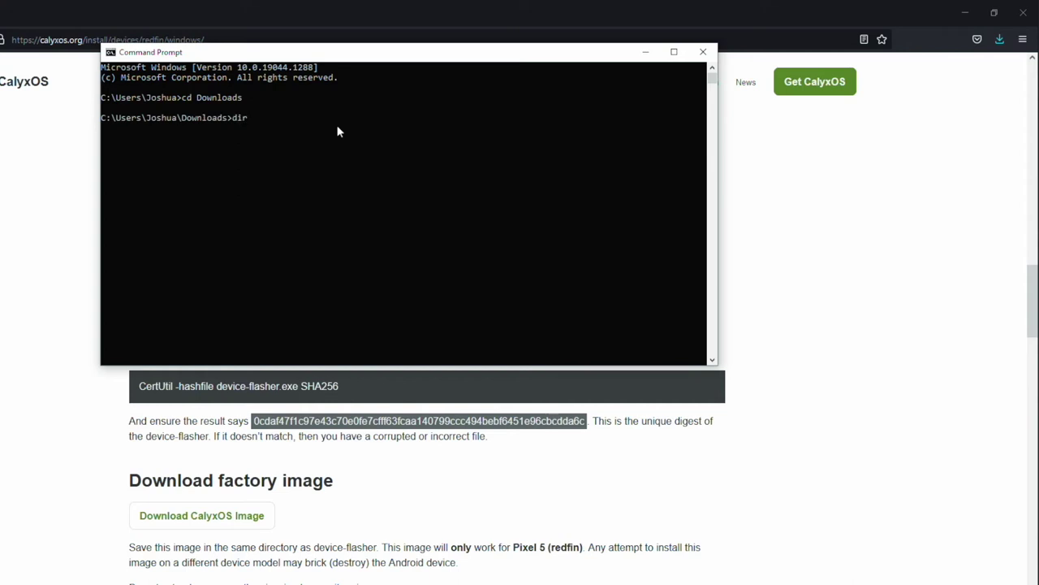
pyautogui.write('dir')
pyautogui.press('Return')
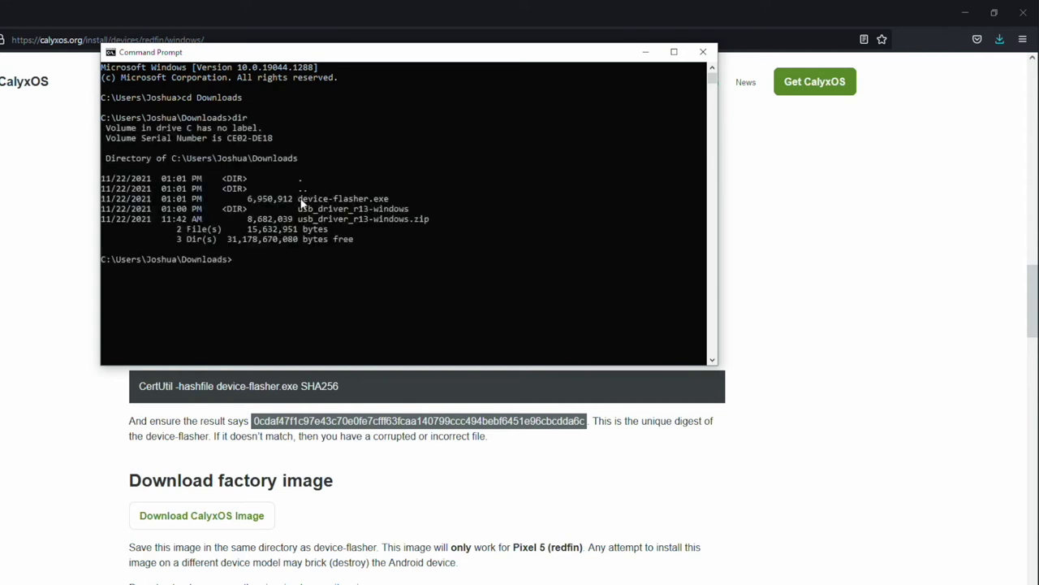
# Step: Hash device-flasher.exe with CertUtil -hashfile and confirm it matches the published SHA256
pyautogui.click(296, 260)
pyautogui.write('CertUtil -hashfile devi')
pyautogui.press('Tab')
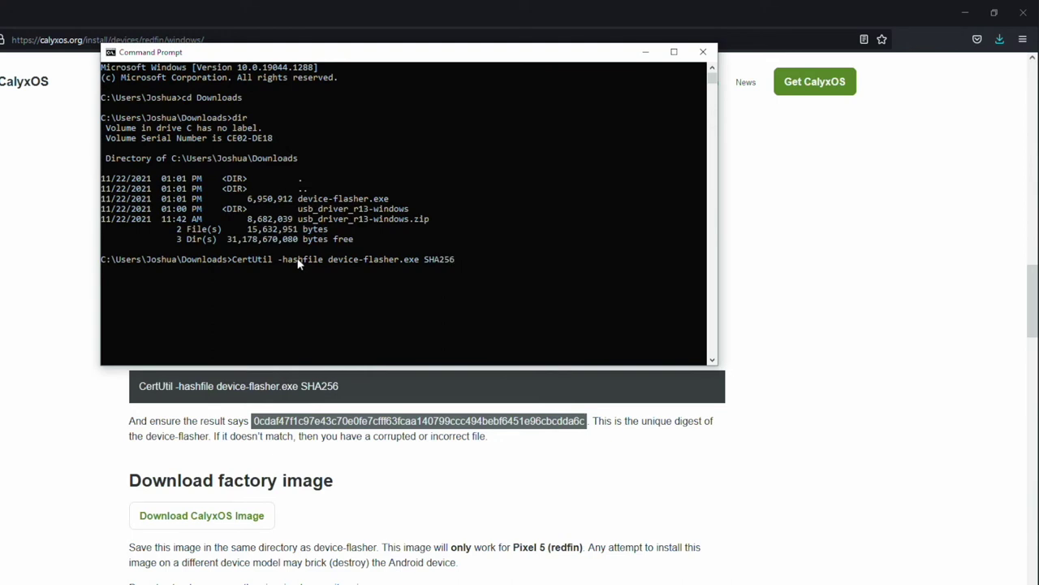
pyautogui.press('Return')
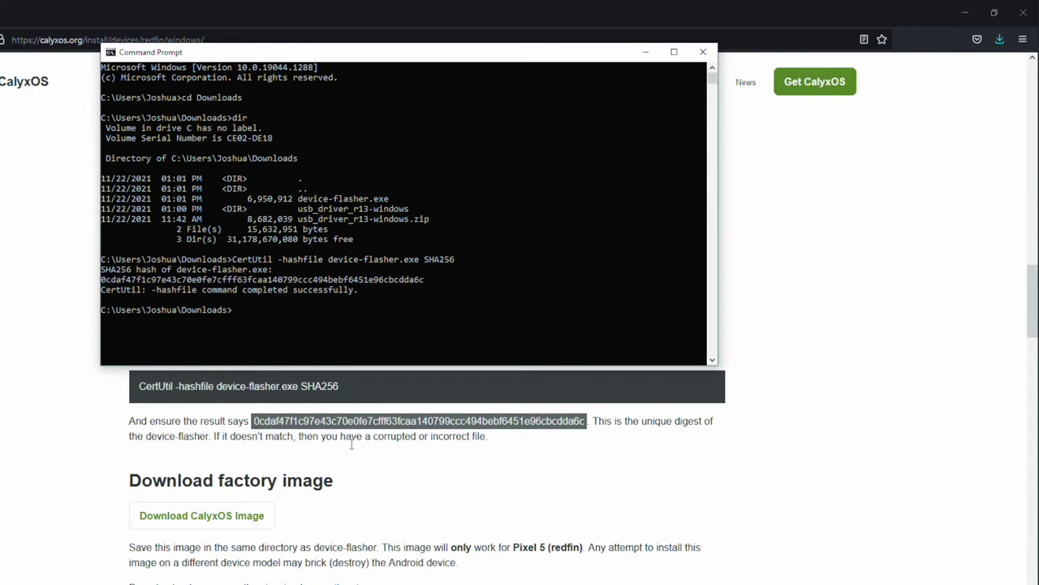
# Step: Save the 1.5 GB redfin-factory-202112110.zip from Download CalyxOS Image and watch its progress
pyautogui.click(181, 438)
pyautogui.scroll(-3, 286, 428)
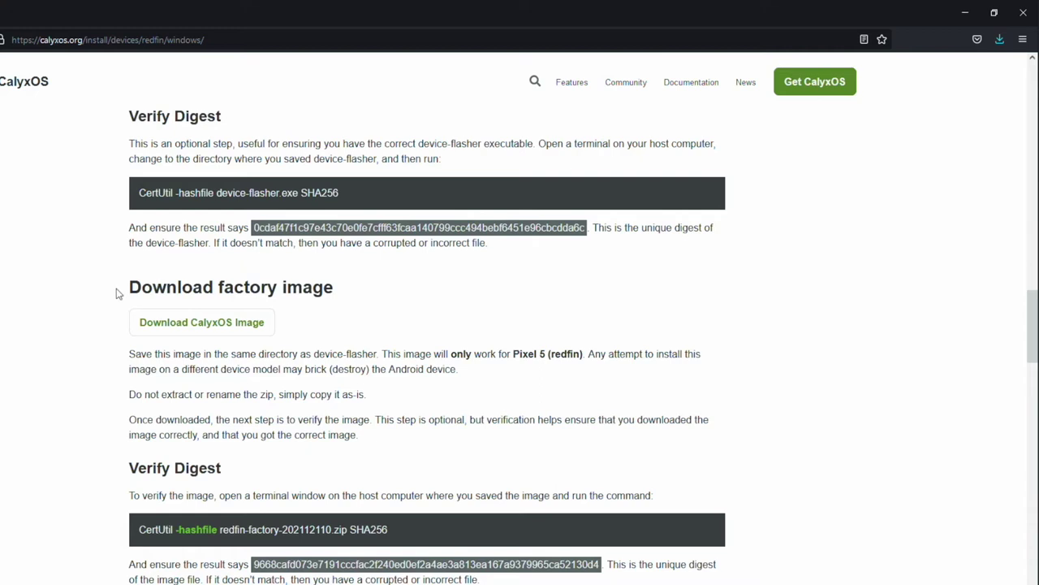
pyautogui.click(165, 326)
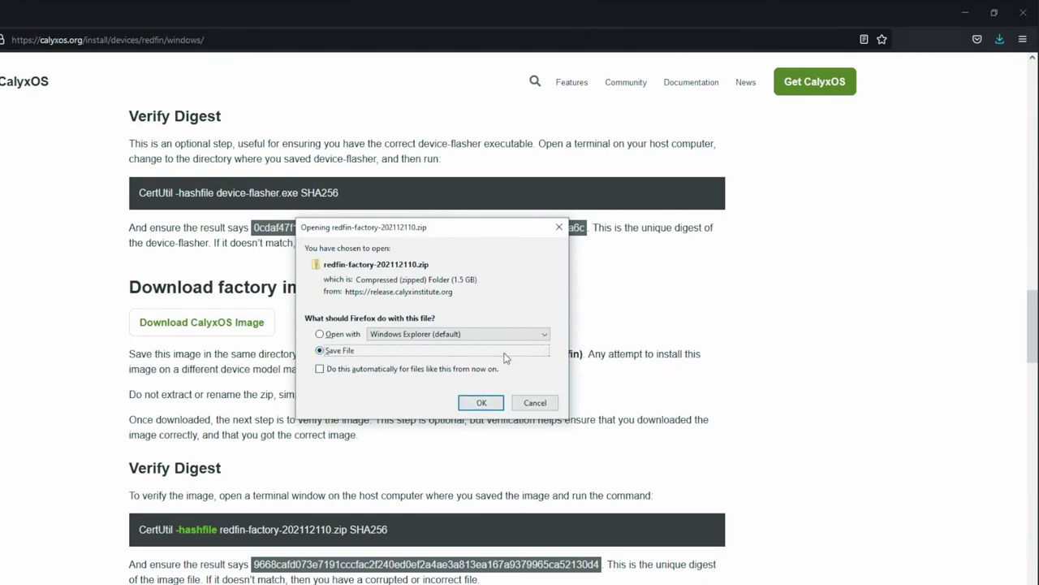
pyautogui.click(481, 404)
pyautogui.click(1000, 39)
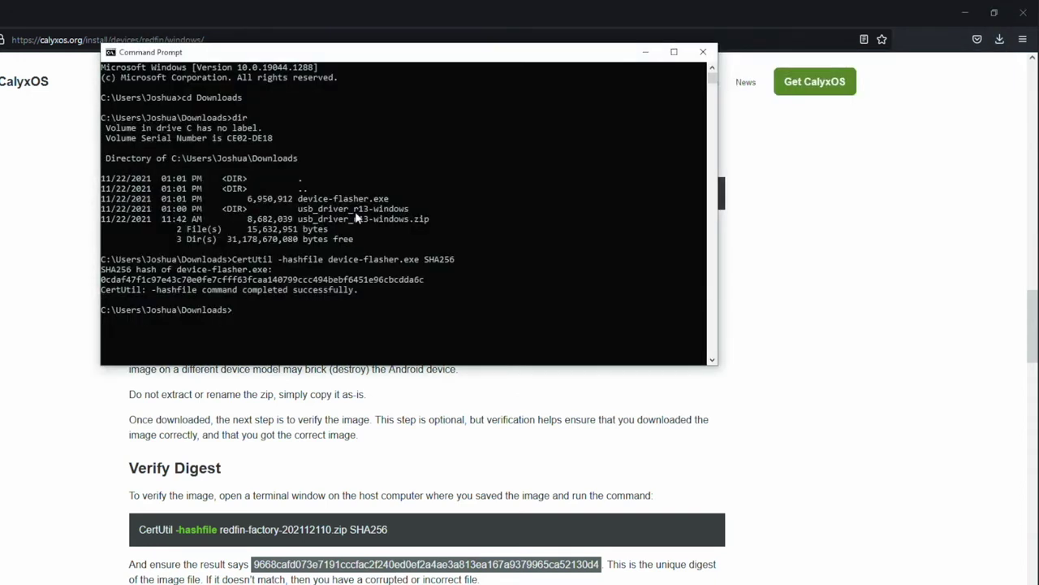
# Step: Rerun the CertUtil SHA256 hash on redfin-factory-202112110.zip instead of the device-flasher file
pyautogui.click(284, 339)
pyautogui.press('Up')
pyautogui.press('Left')
pyautogui.press('Left')
pyautogui.press('Left')
pyautogui.press('Left')
pyautogui.press('Left')
pyautogui.press('Left')
pyautogui.press('Left')
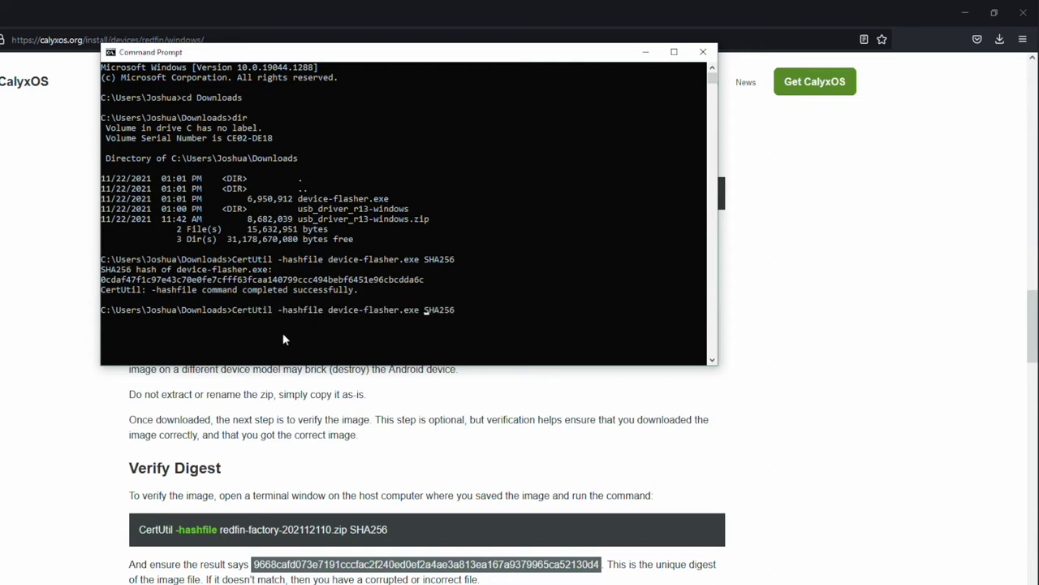
pyautogui.press('BackSpace')
pyautogui.press('BackSpace')
pyautogui.press('BackSpace')
pyautogui.press('BackSpace')
pyautogui.press('BackSpace')
pyautogui.press('BackSpace')
pyautogui.press('BackSpace')
pyautogui.press('BackSpace')
pyautogui.press('BackSpace')
pyautogui.press('BackSpace')
pyautogui.press('BackSpace')
pyautogui.press('BackSpace')
pyautogui.press('BackSpace')
pyautogui.press('BackSpace')
pyautogui.press('BackSpace')
pyautogui.press('BackSpace')
pyautogui.press('BackSpace')
pyautogui.press('BackSpace')
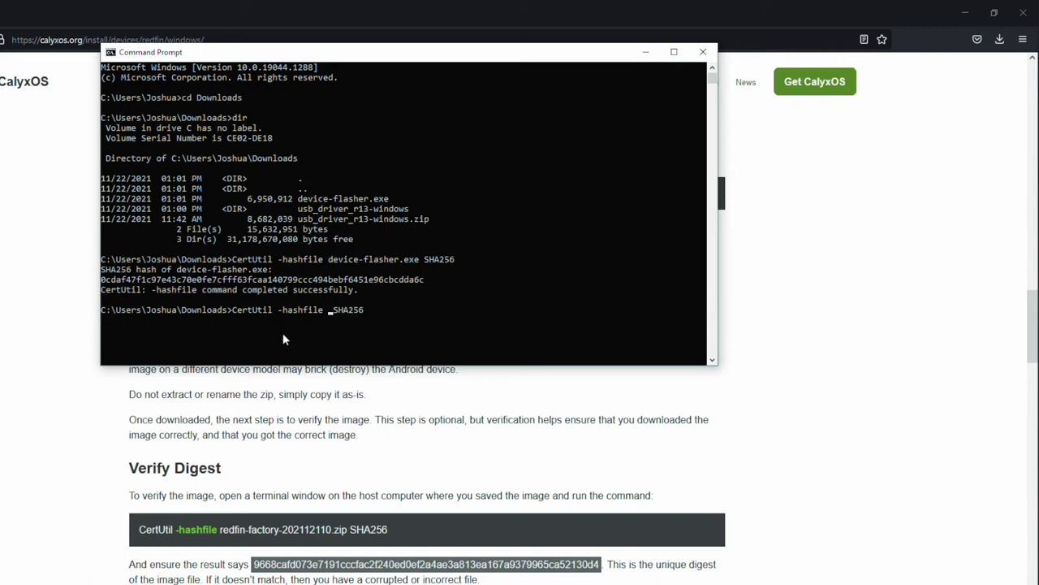
pyautogui.write('red')
pyautogui.press('Tab')
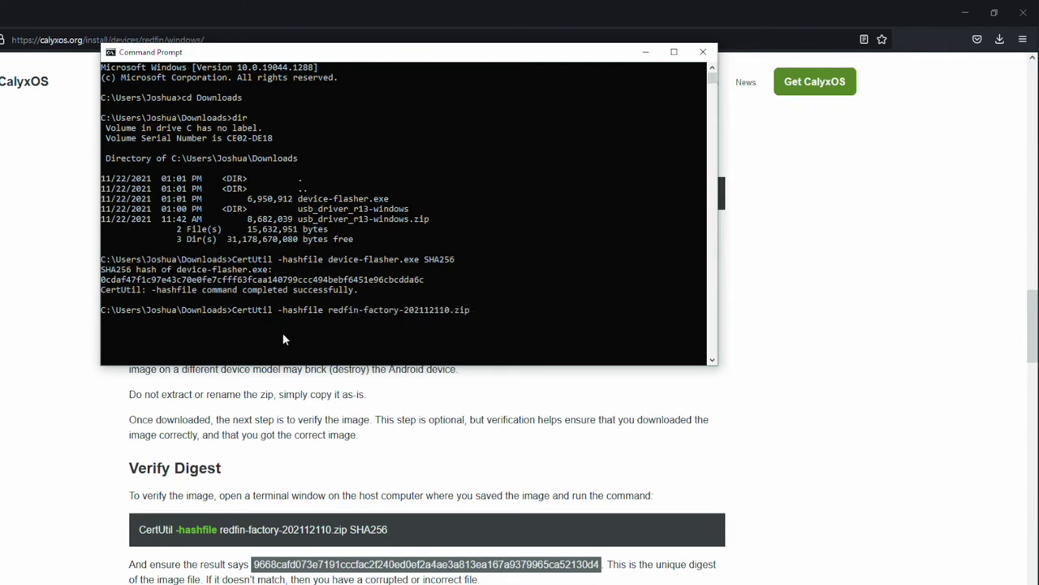
pyautogui.write('SHA256')
pyautogui.press('Return')
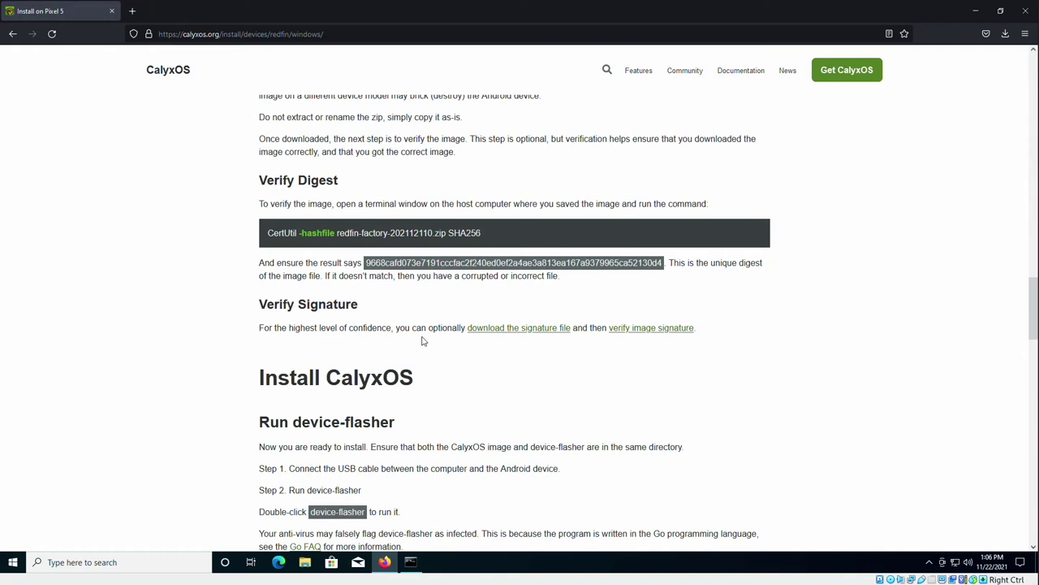
# Step: Browse to the Downloads folder in File Explorer and launch device-flasher from there
pyautogui.scroll(-2, 422, 341)
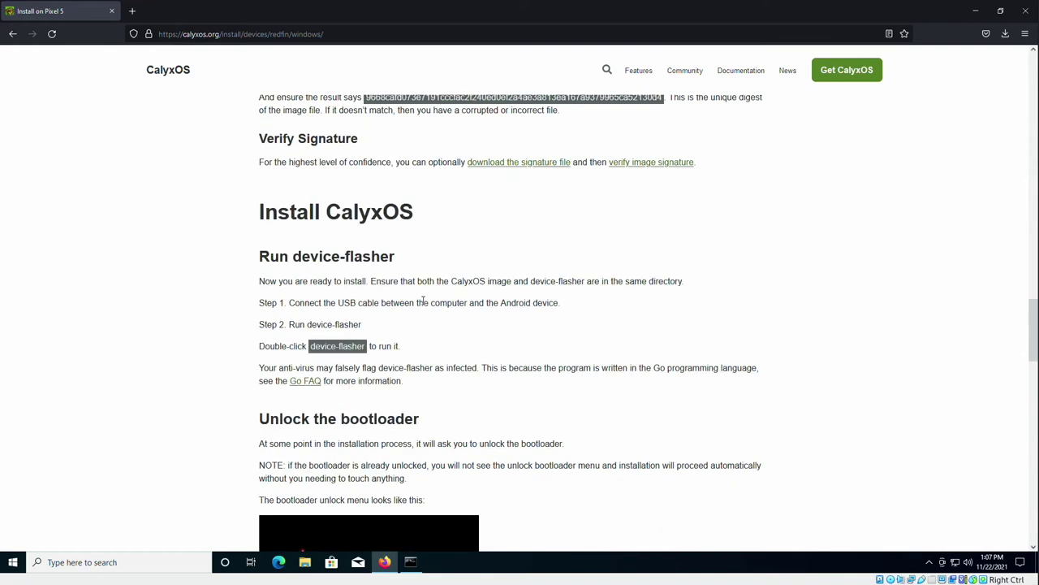
pyautogui.click(304, 563)
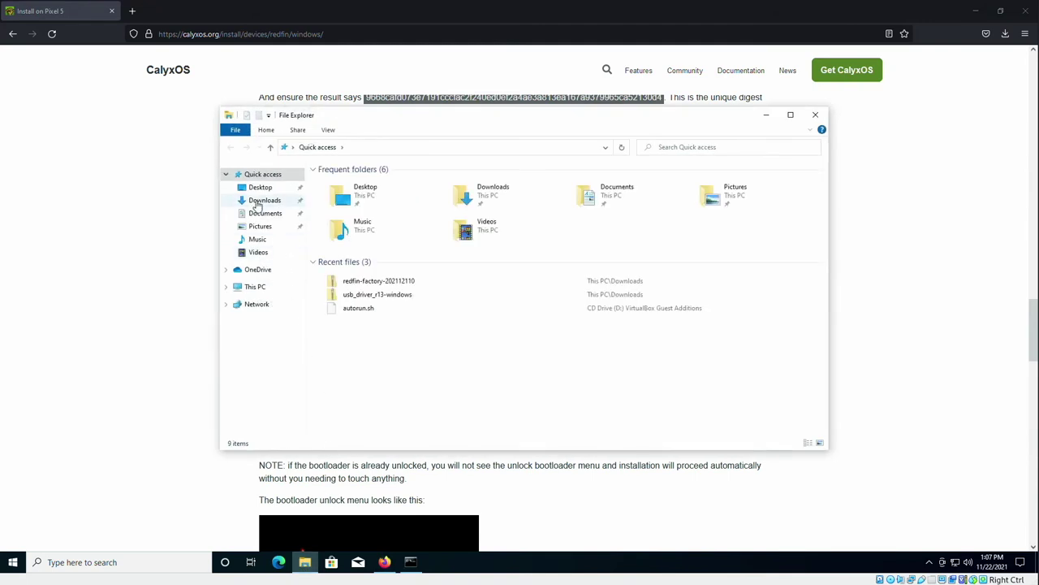
pyautogui.click(257, 203)
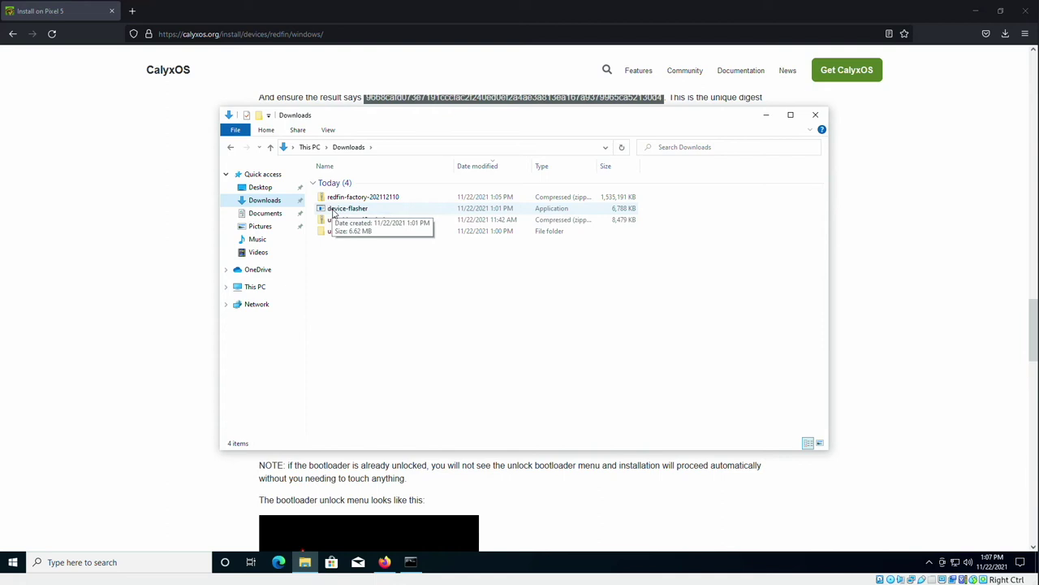
pyautogui.doubleClick(333, 211)
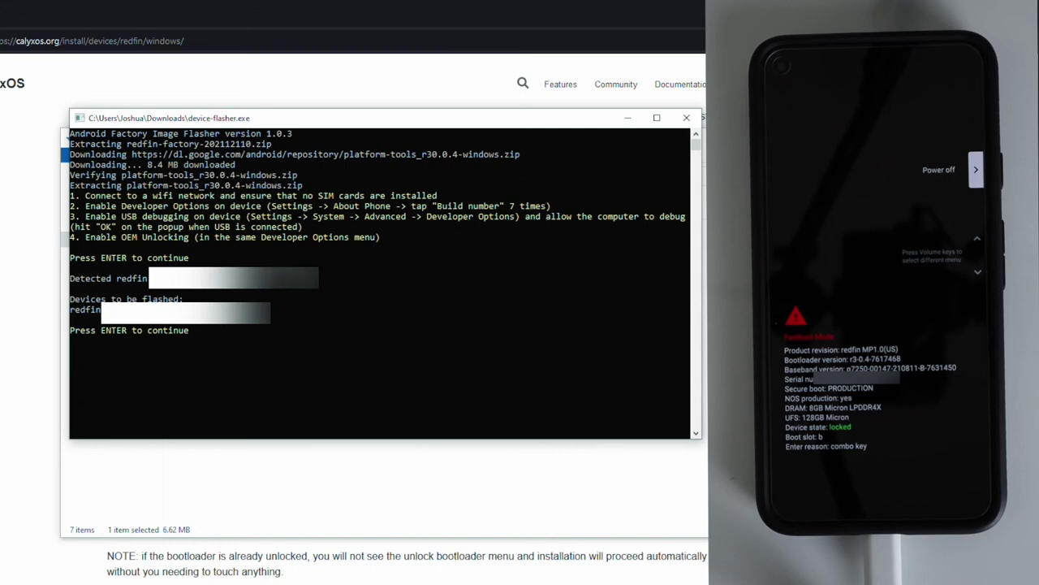
# Step: Continue in the device-flasher console to flash the detected redfin Pixel 5
pyautogui.click(382, 381)
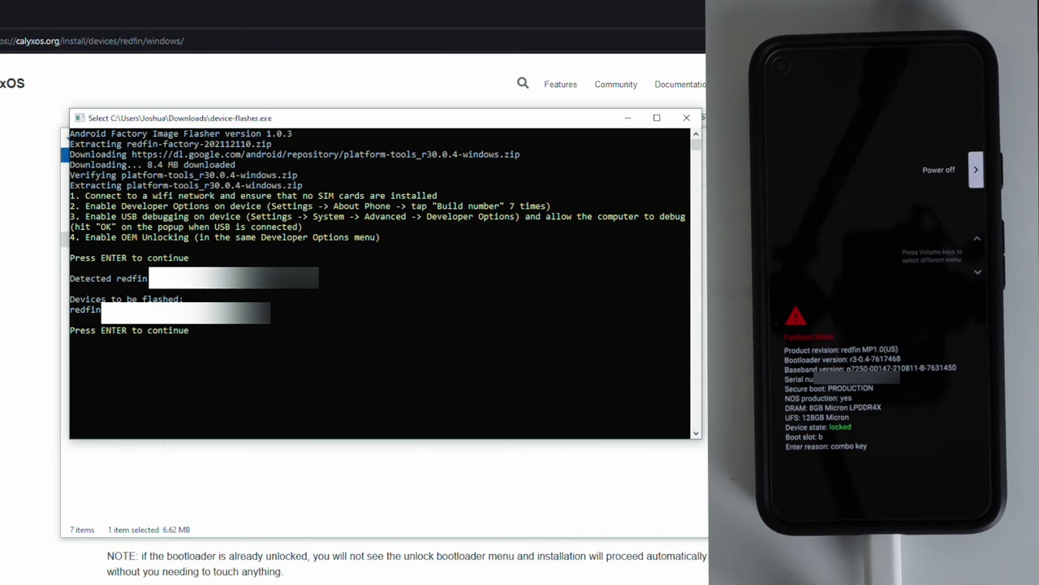
pyautogui.press('Return')
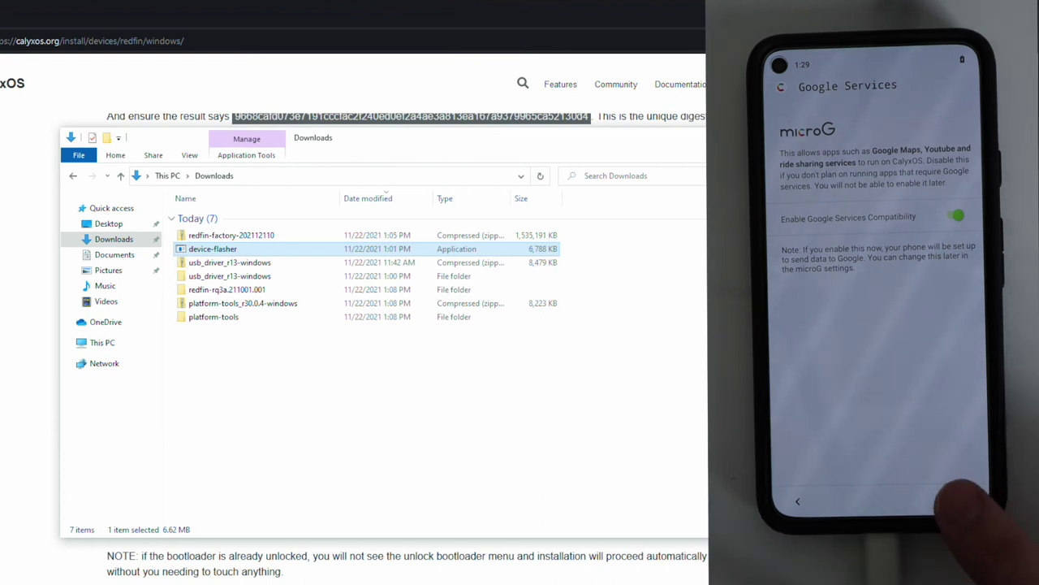
# Step: Keep Google Services Compatibility on, deselect all additional apps, skip restore, and start CalyxOS
pyautogui.click(948, 499)
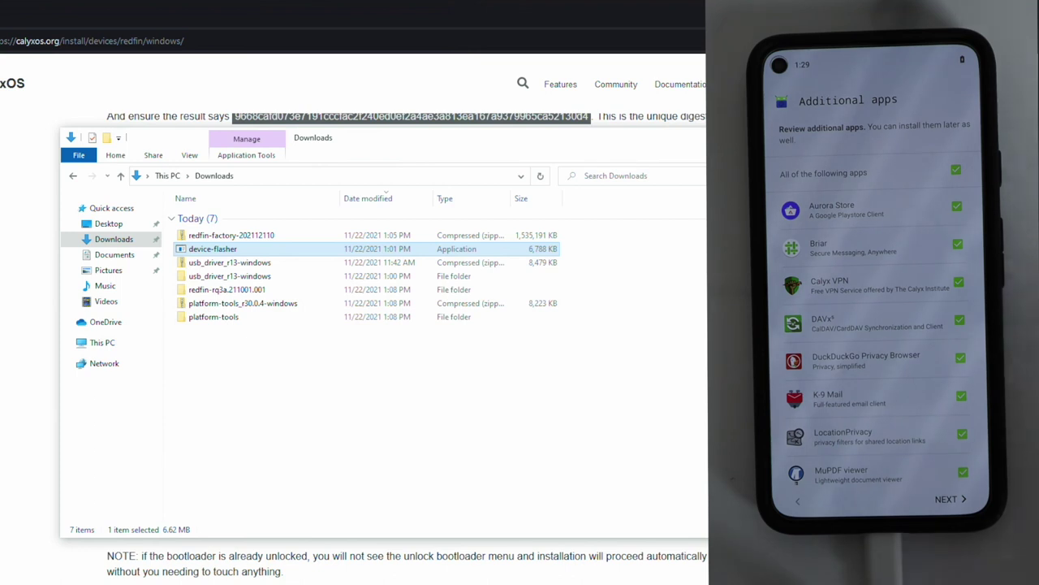
pyautogui.click(956, 169)
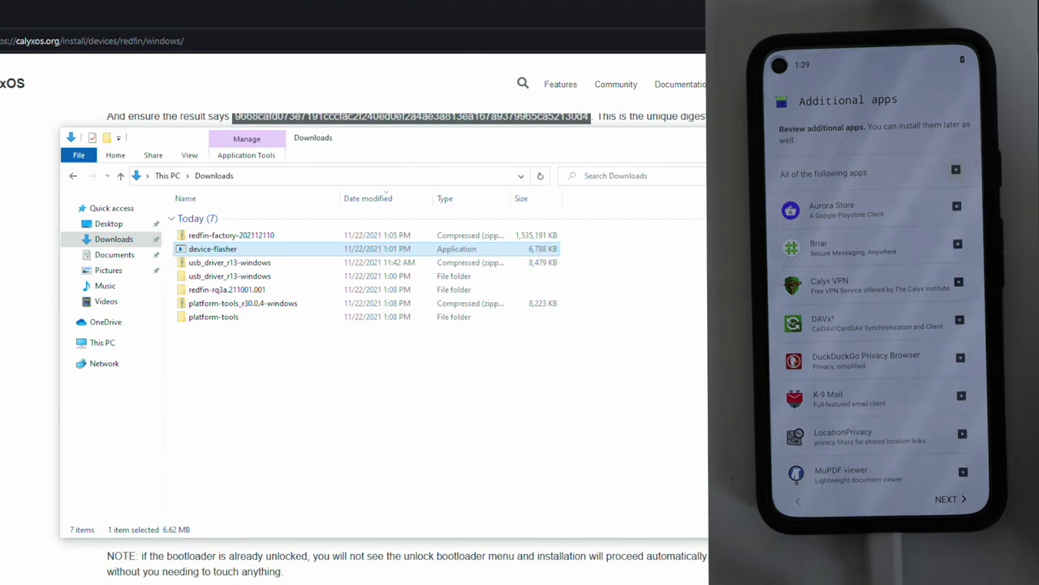
pyautogui.click(948, 499)
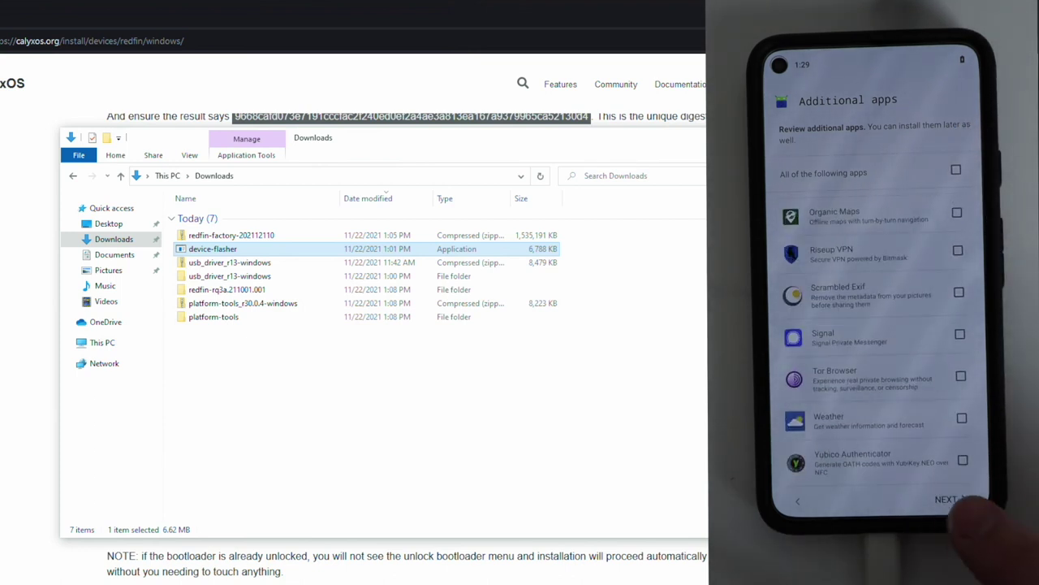
pyautogui.click(952, 500)
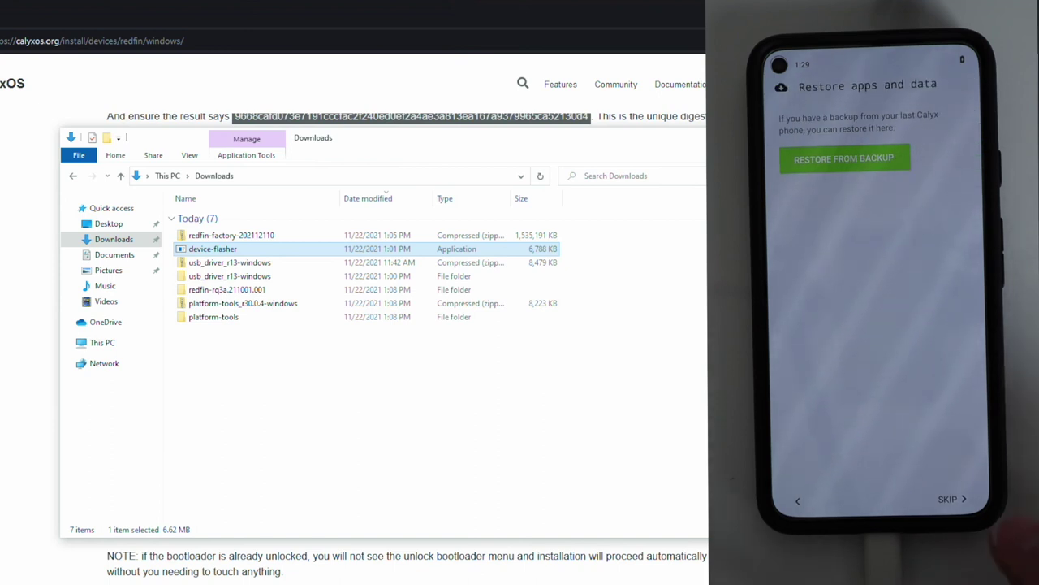
pyautogui.click(944, 499)
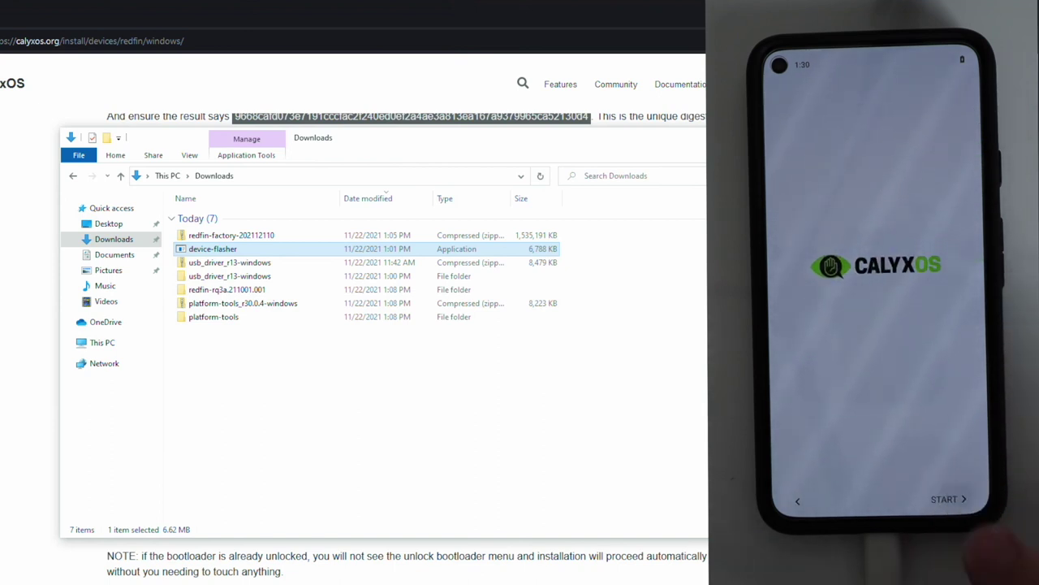
pyautogui.click(947, 499)
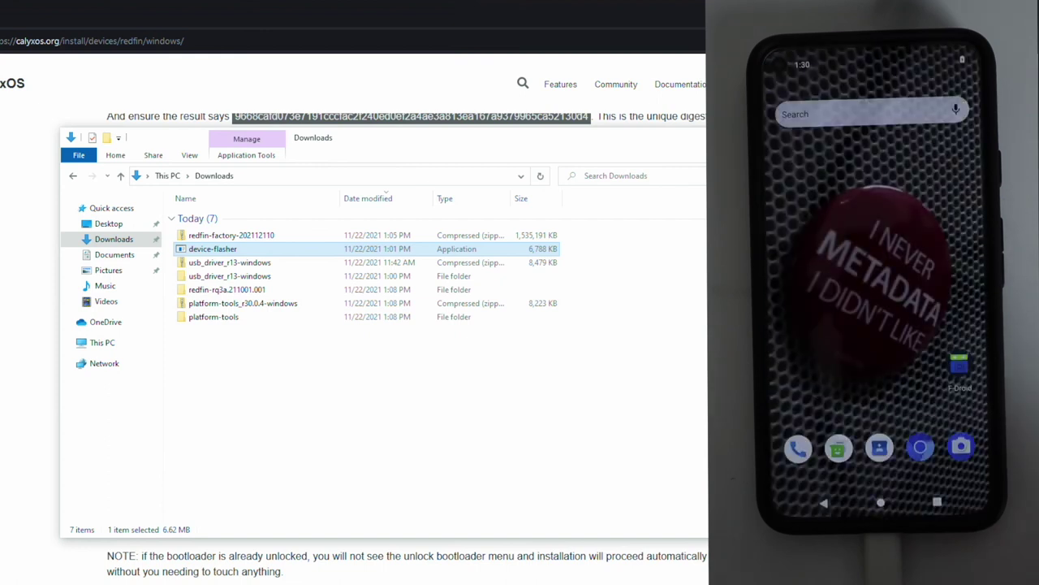